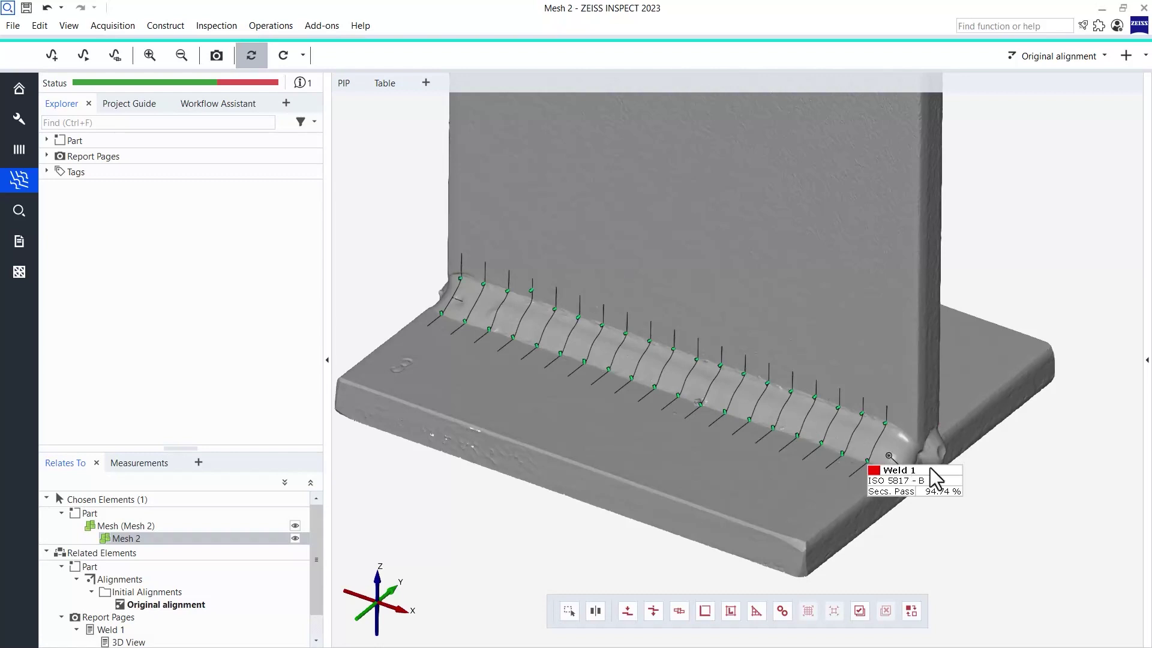
Step: Drag the Weld 1 summary label upward, off the weld end, so a leader line connects it
left_click_drag(930, 466, 967, 346)
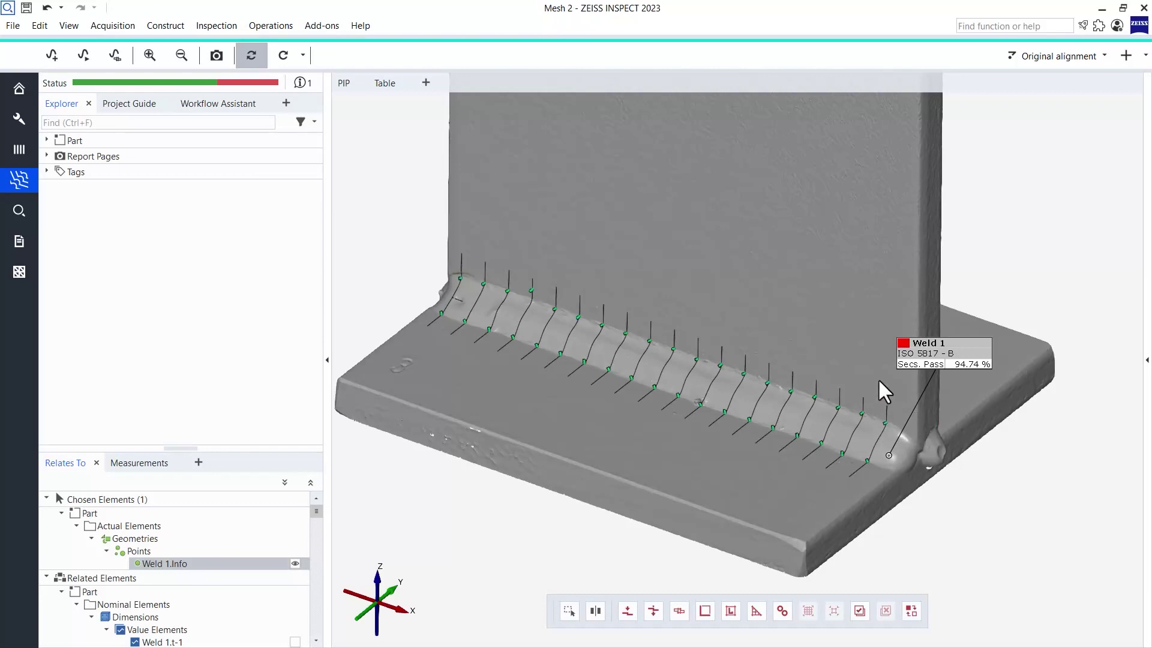
Step: Show the section-54 check table (505-2 +22.1, 505-1 +14.2) above the weld seam
left_click(662, 371)
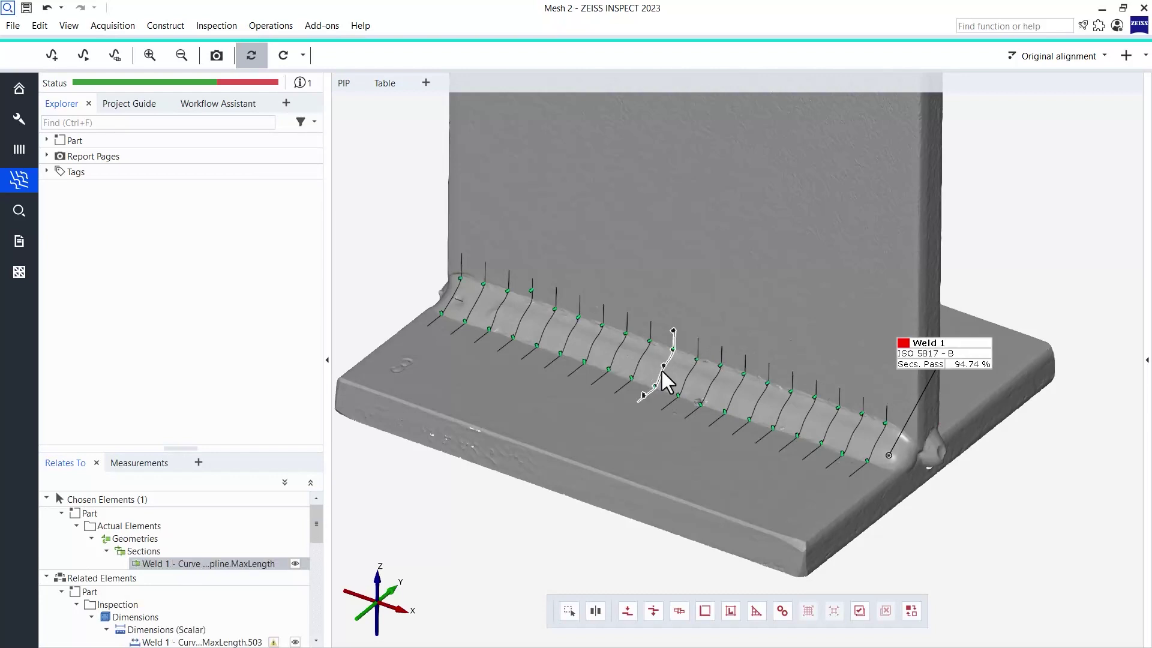
left_click(148, 55)
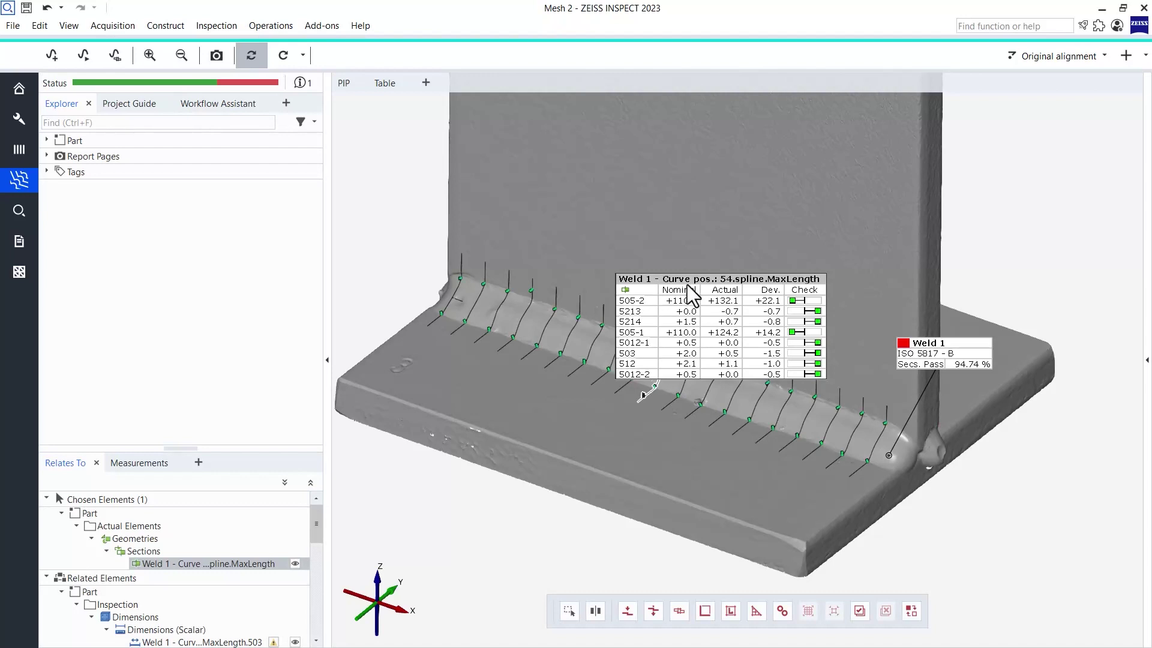
left_click_drag(688, 285, 724, 224)
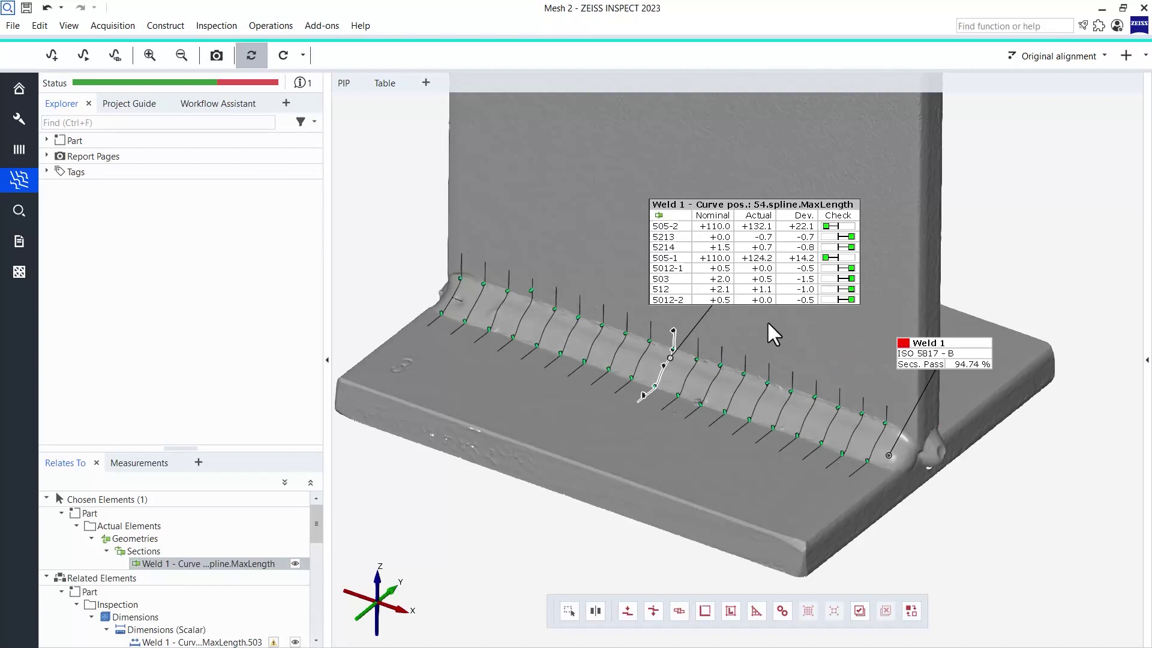
left_click(673, 231)
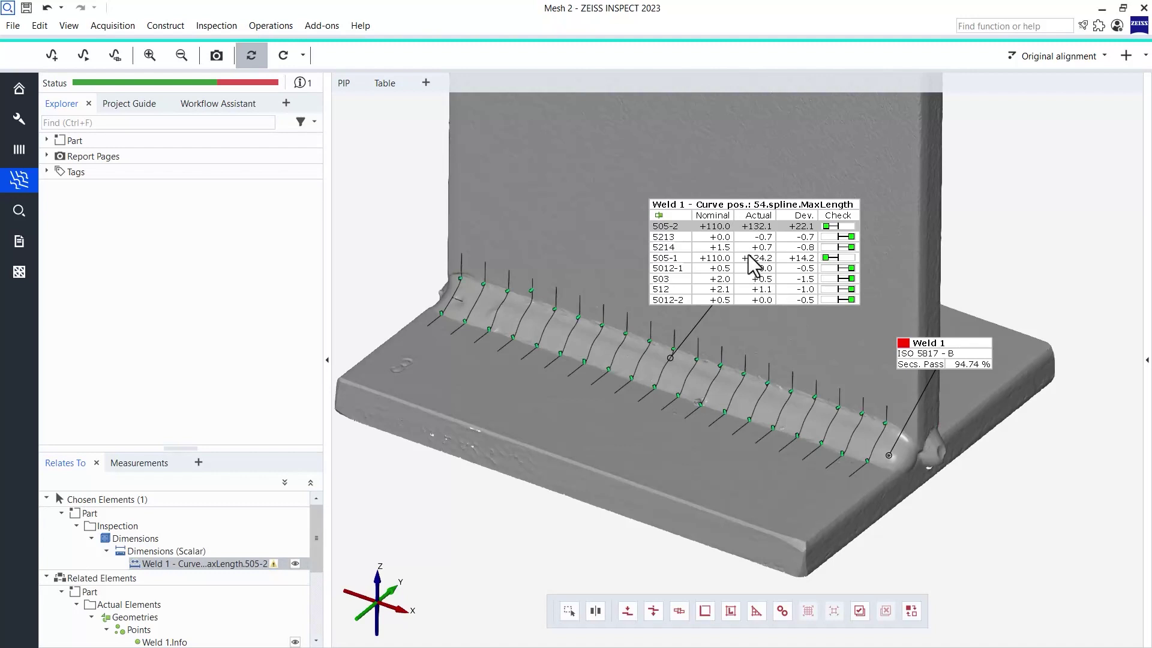
left_click(734, 206)
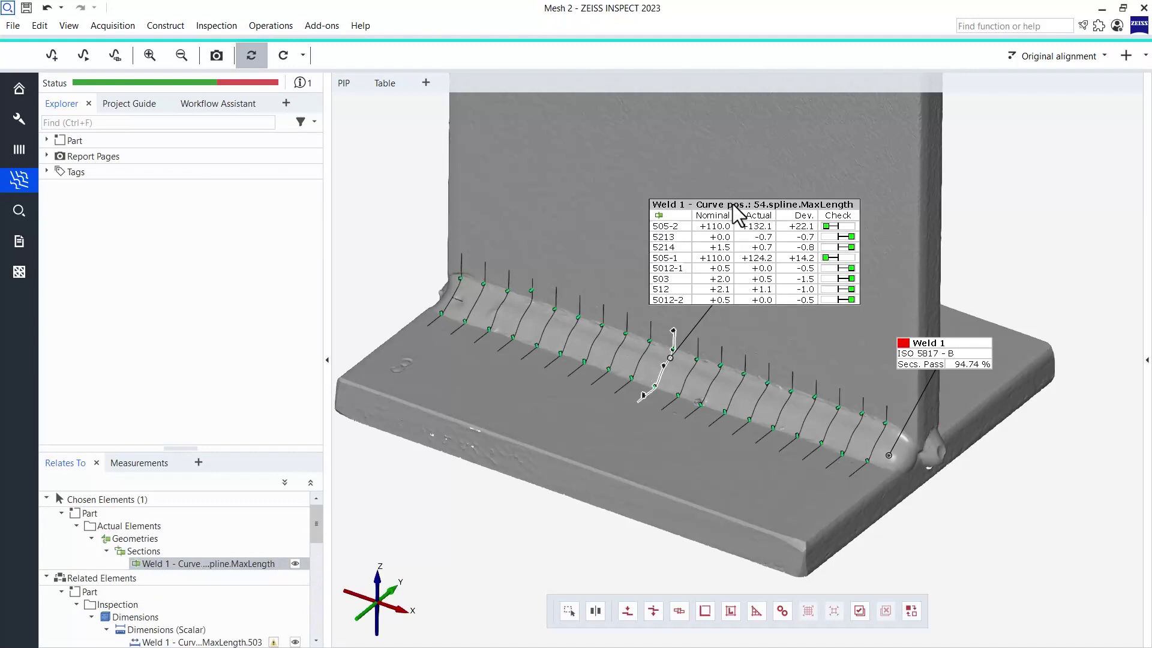
Step: Switch the section-54 label to the Weld Check visualization, listing descriptions and deviations
right_click(733, 205)
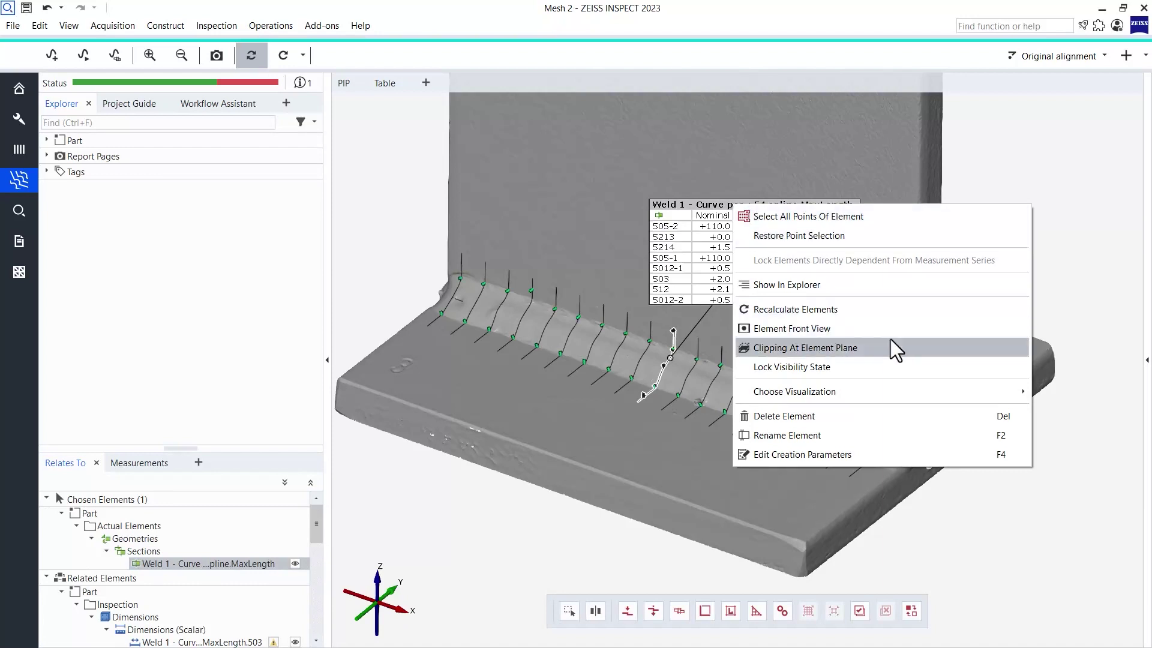
mouse_move(902, 391)
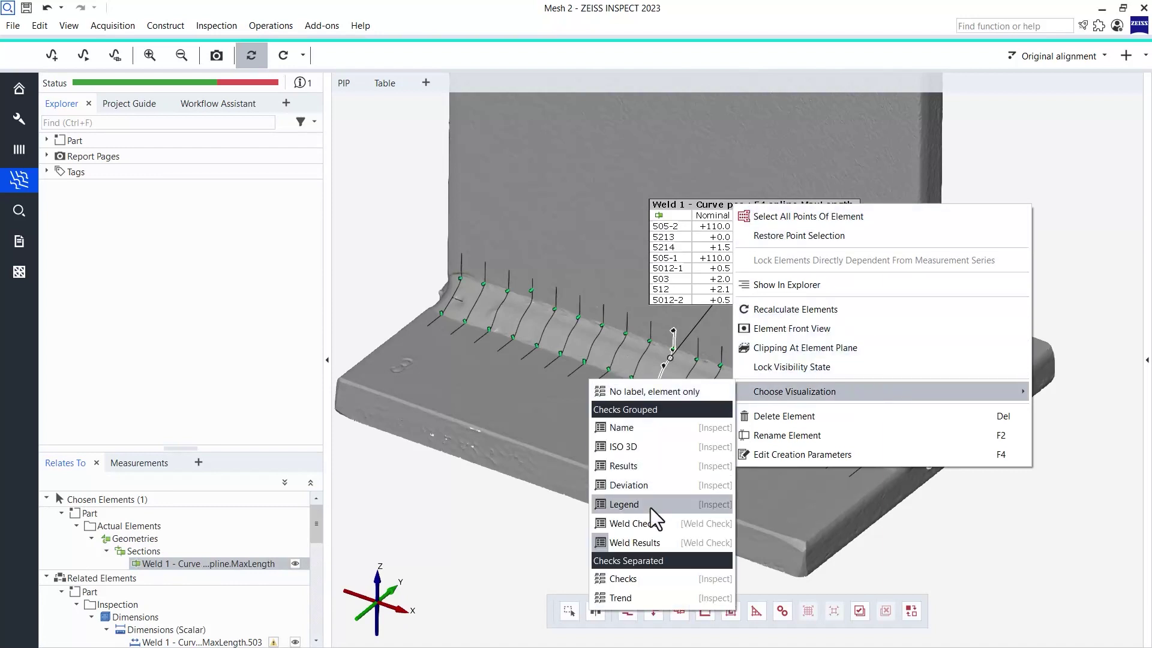
left_click(661, 523)
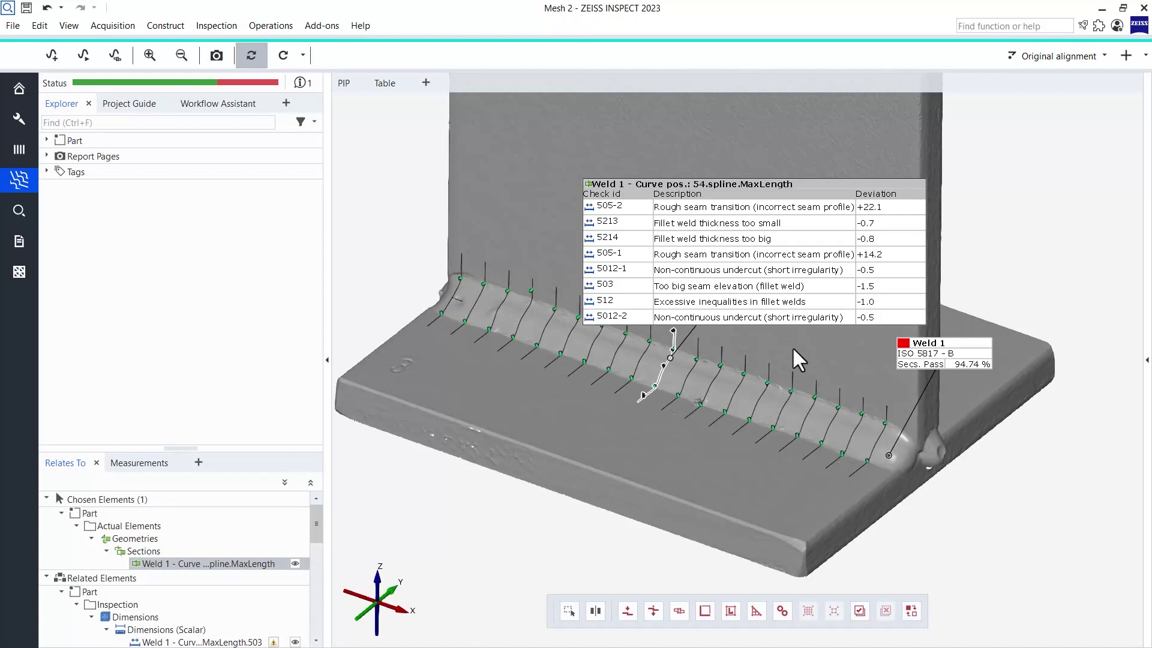
Step: Select checks 505-2, 5213 and 503 to draw their deviation labels on the weld section
left_click(714, 207)
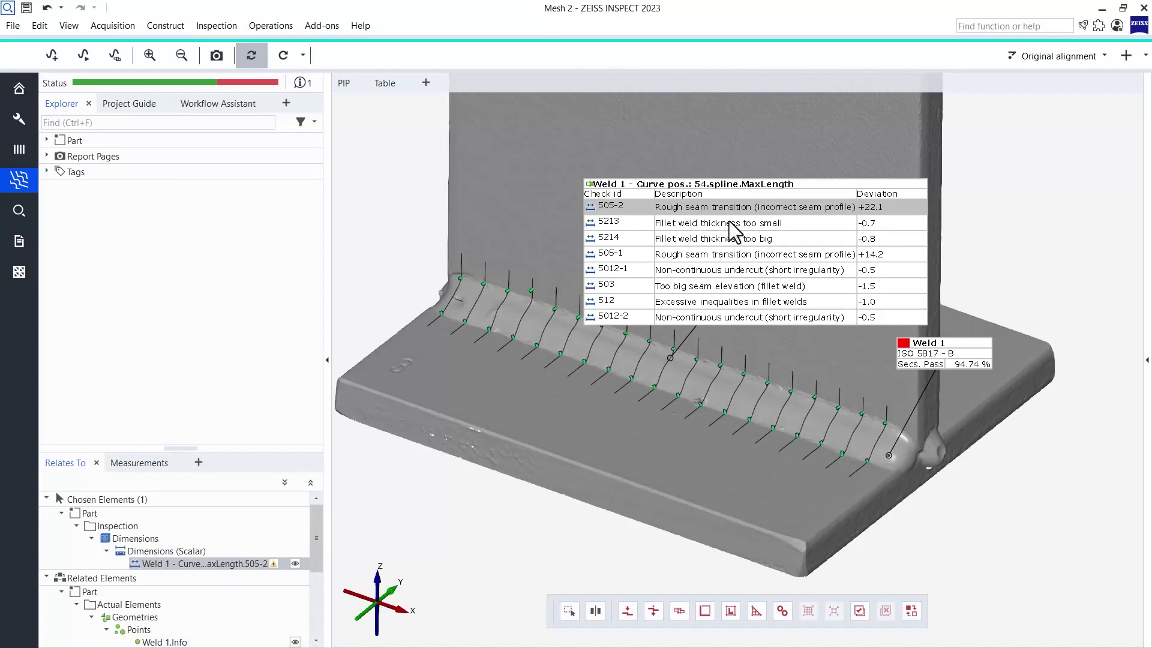
left_click(730, 222, "ctrl")
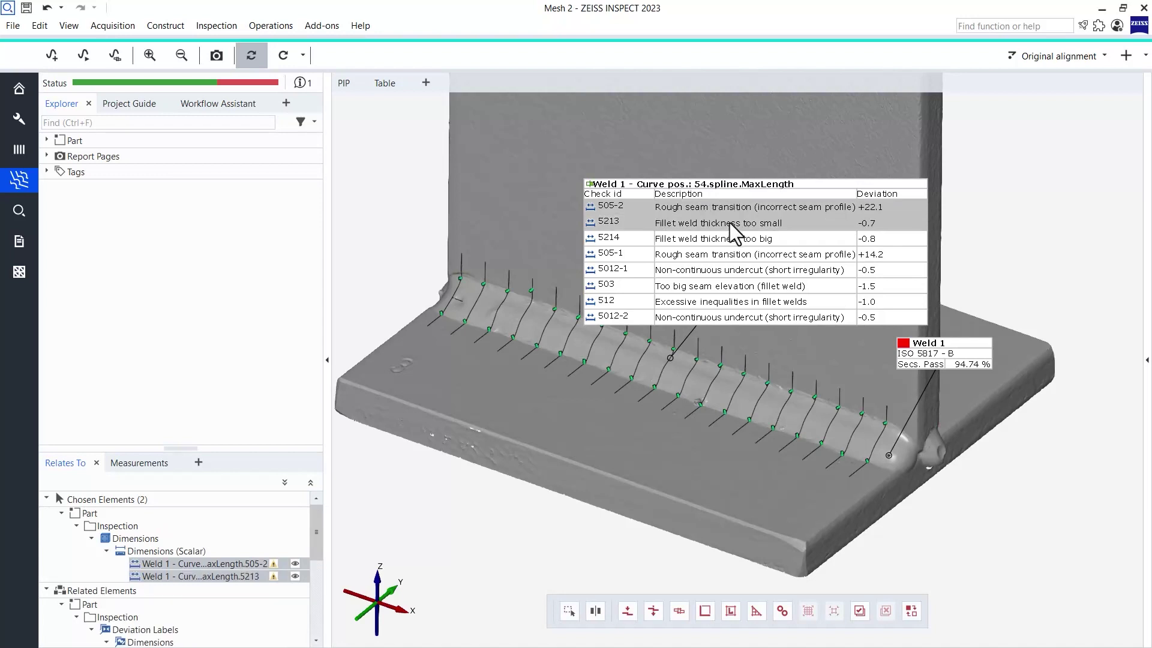
left_click(743, 285, "ctrl")
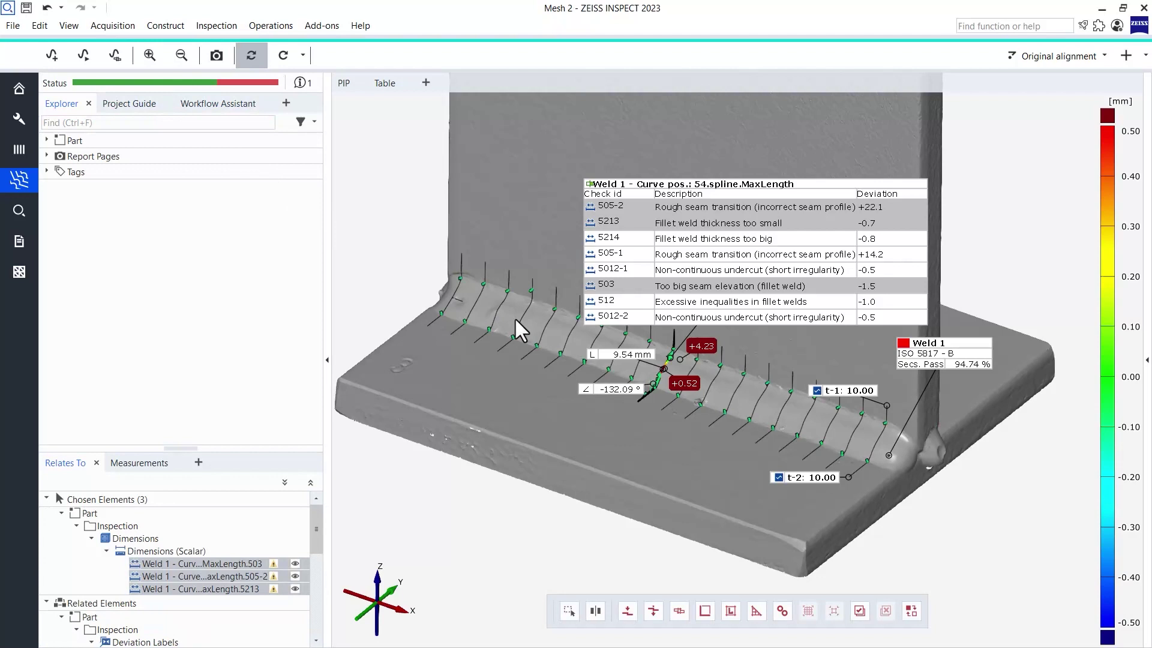
scroll(674, 375, "up", 5)
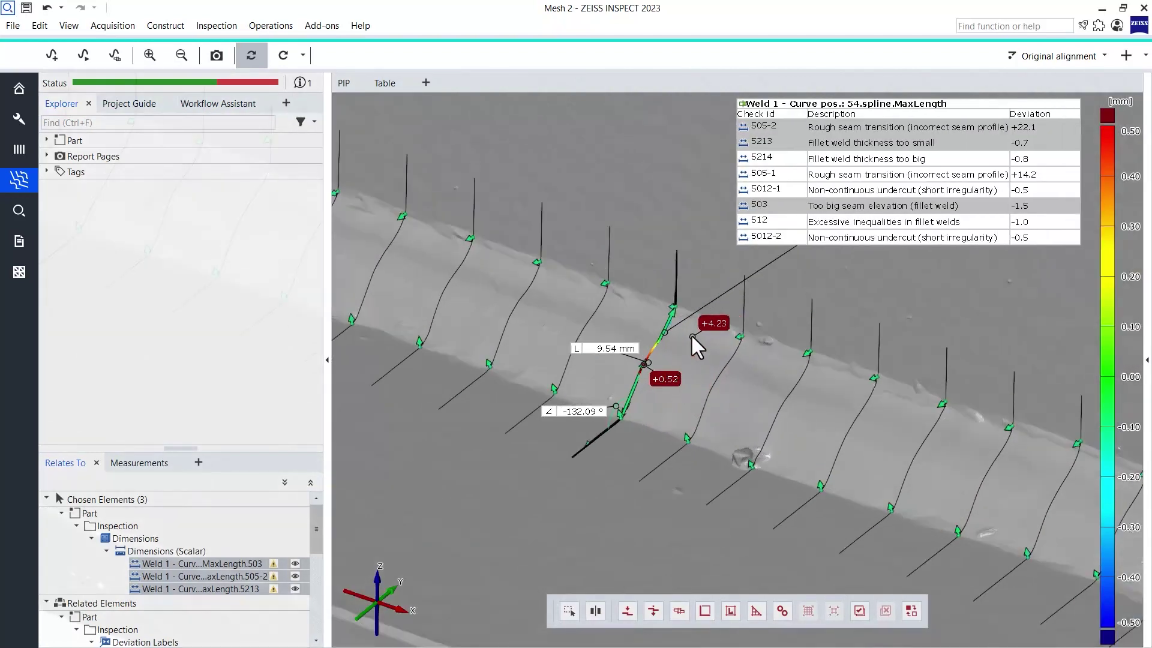
scroll(690, 334, "up", 2)
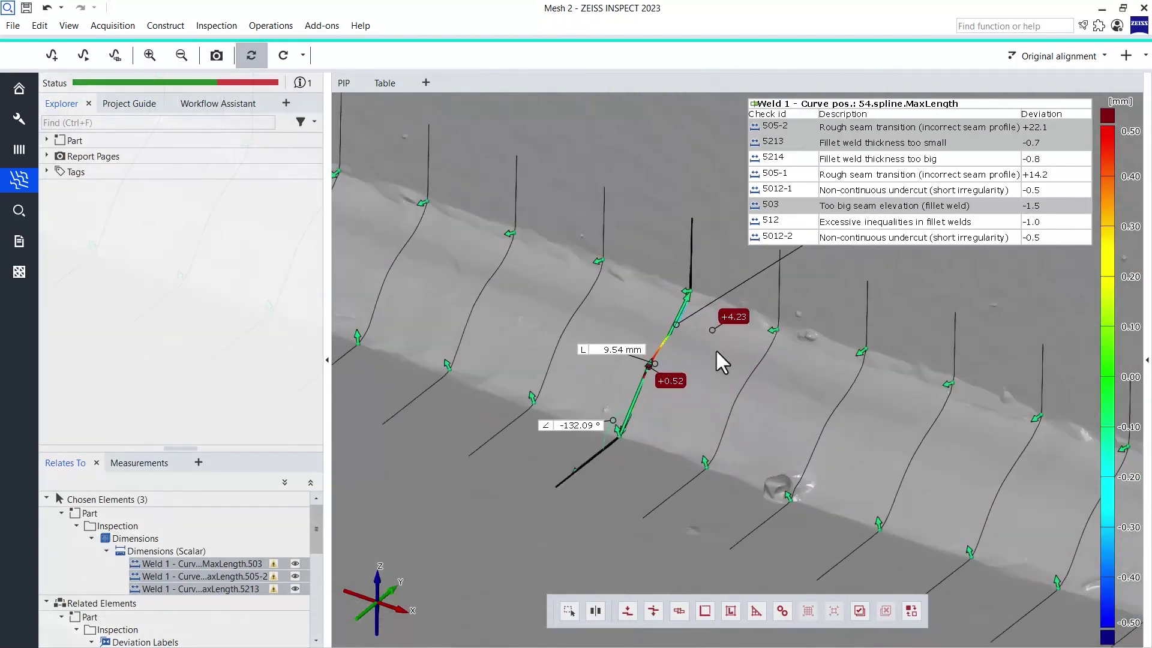
left_click(47, 140)
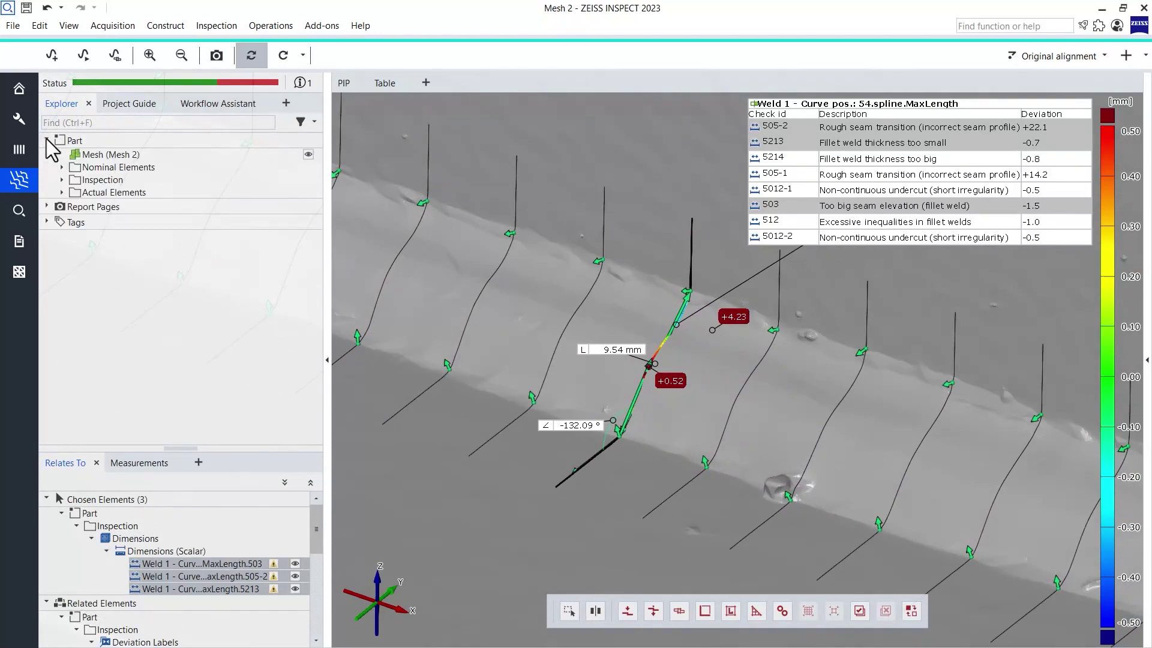
Step: Hide the Mesh 2 surface and rotate the view around the weld section
left_click(309, 155)
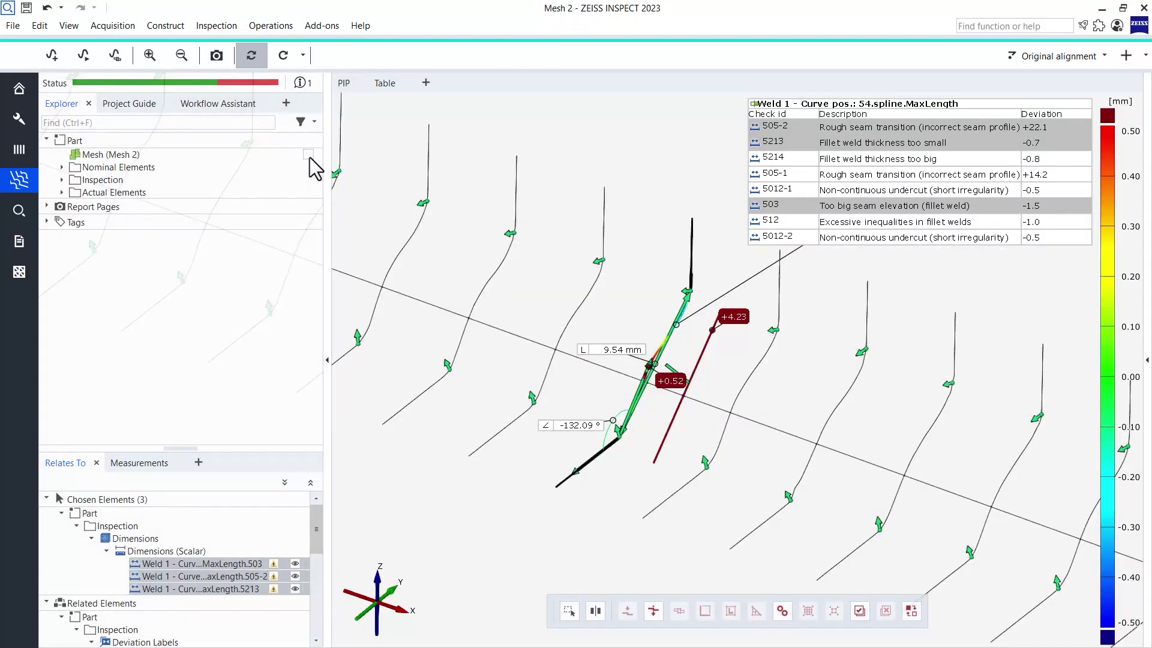
left_click(689, 352)
left_click_drag(689, 352, 648, 342)
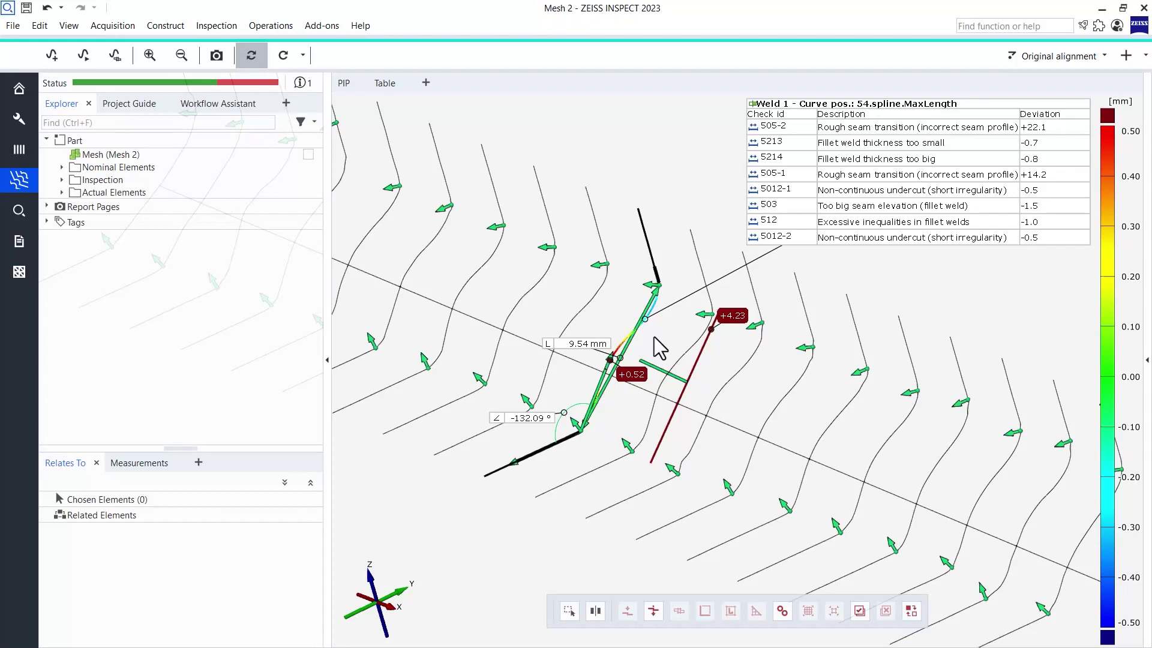
Step: Select rows in the section-54 table, then hide the check table and deviation labels
left_click(854, 205)
left_click(871, 127)
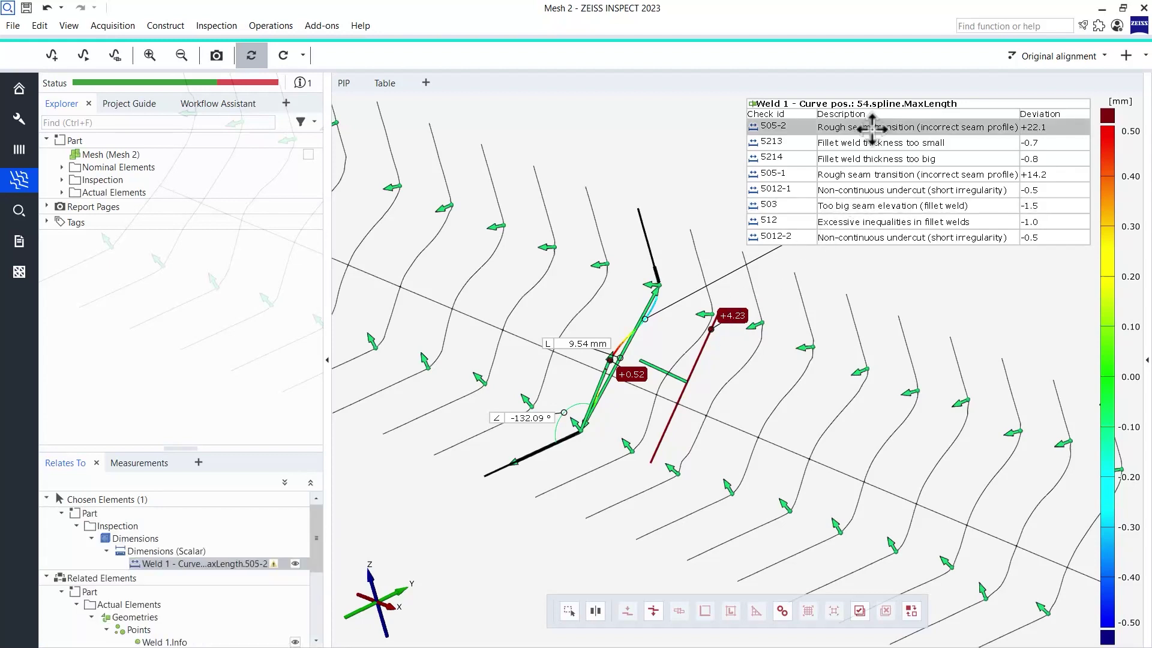
left_click(865, 108)
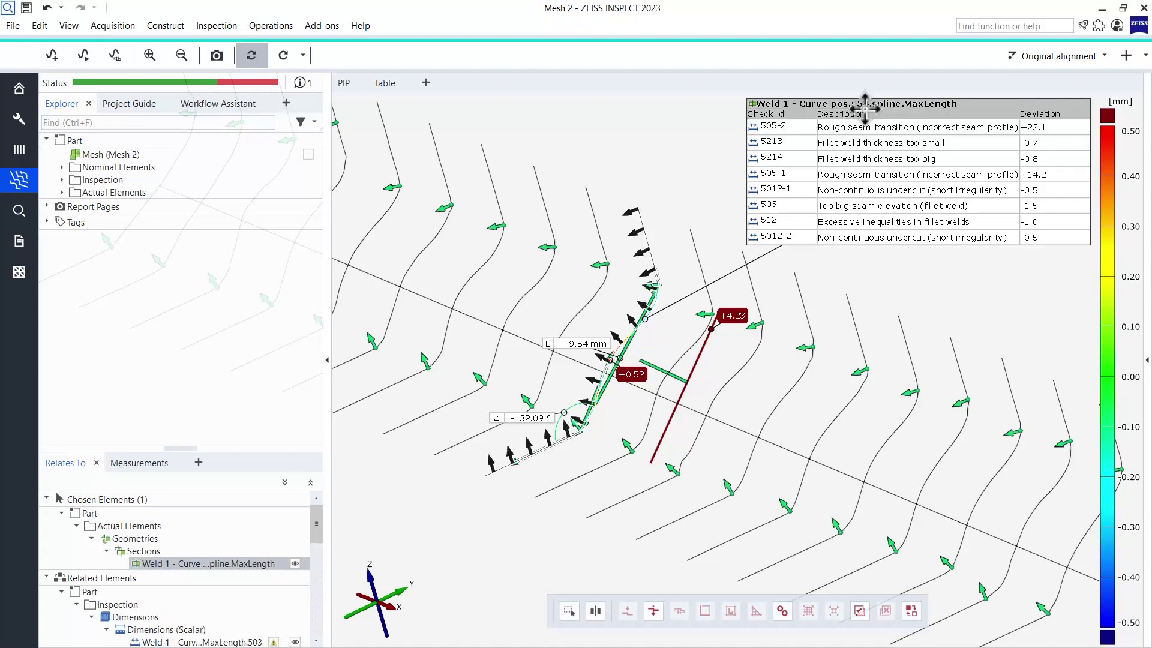
left_click(192, 60)
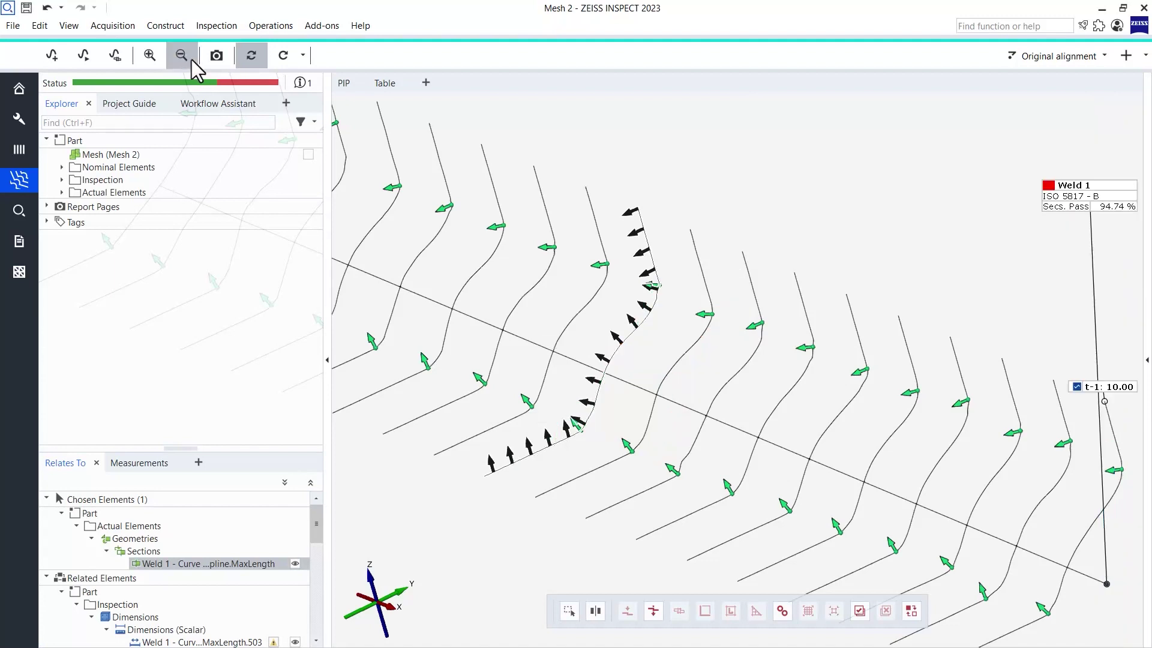
Step: Show the mesh again, deselect everything and hide the remaining check table and labels
left_click(688, 265)
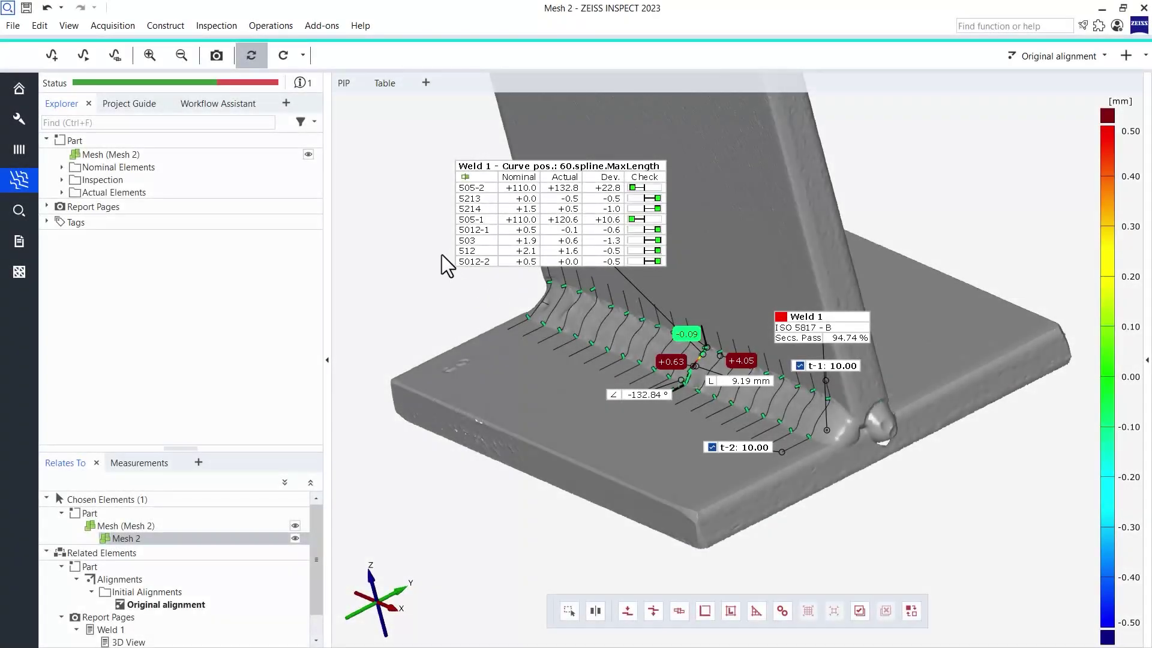
key("ctrl+shift+a")
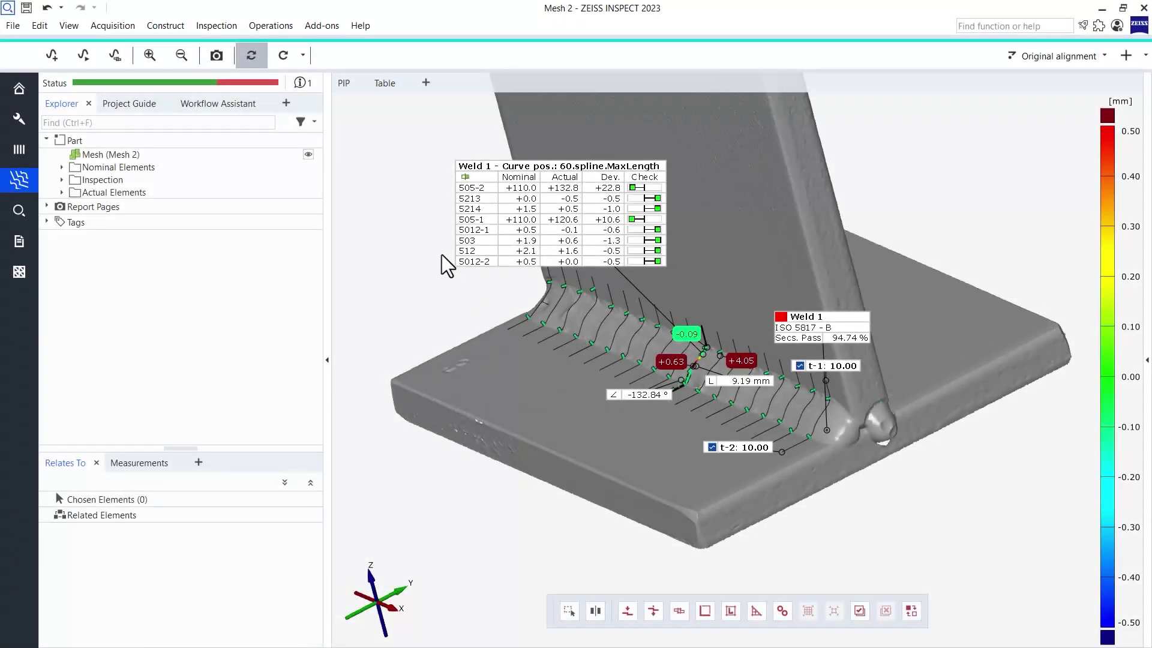
left_click(178, 57)
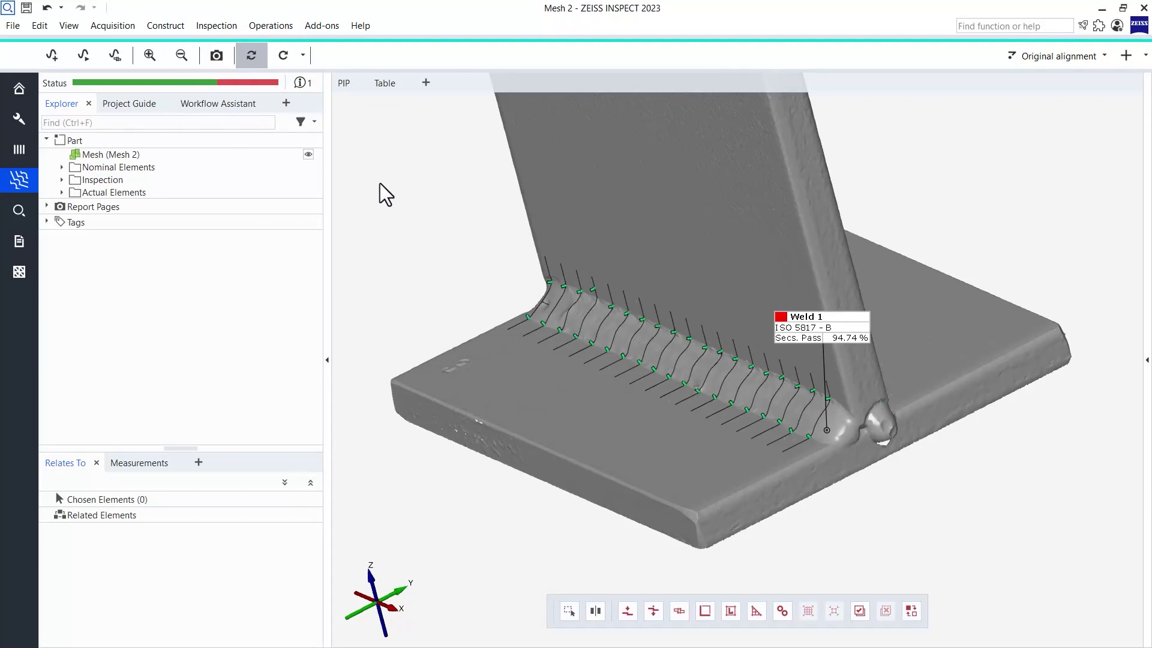
Step: Open the Edit Shortcuts dialog from the view settings
left_click(69, 25)
mouse_move(142, 133)
mouse_move(174, 301)
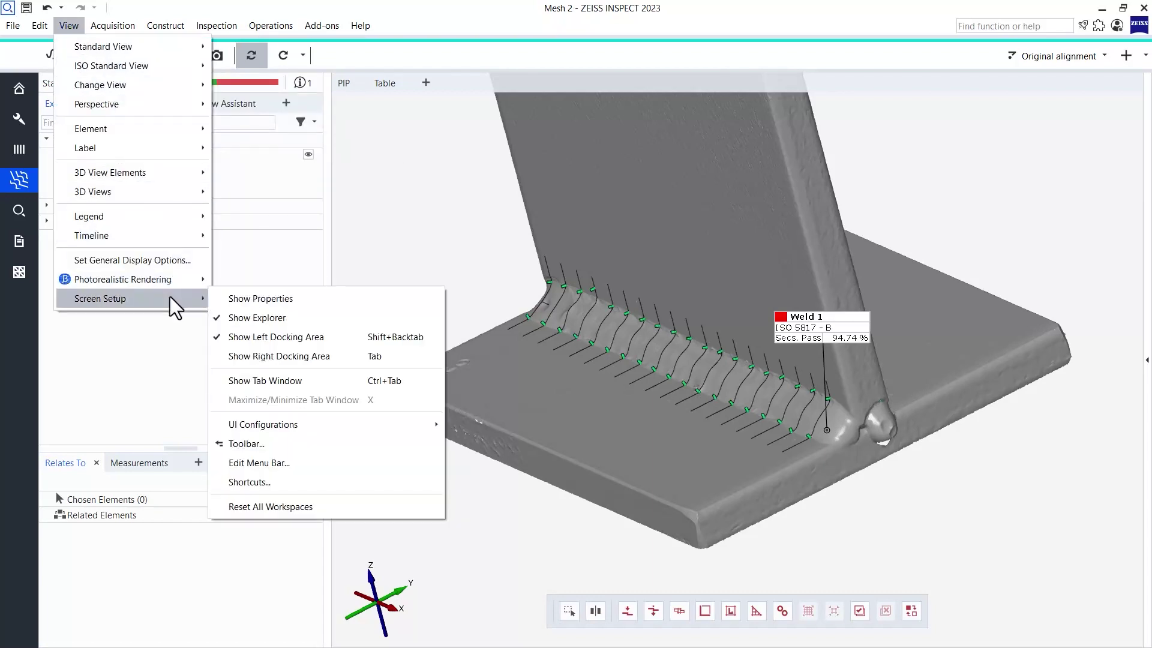
left_click(360, 490)
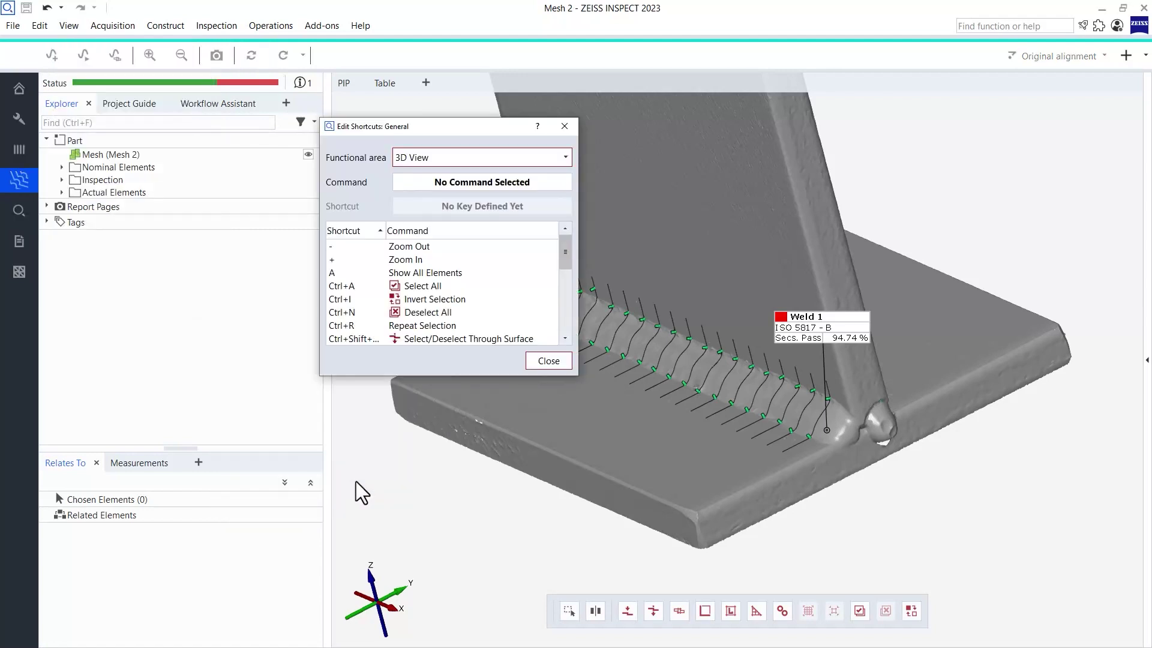
Step: Assign the shortcut S to the Show Details command
left_click(544, 194)
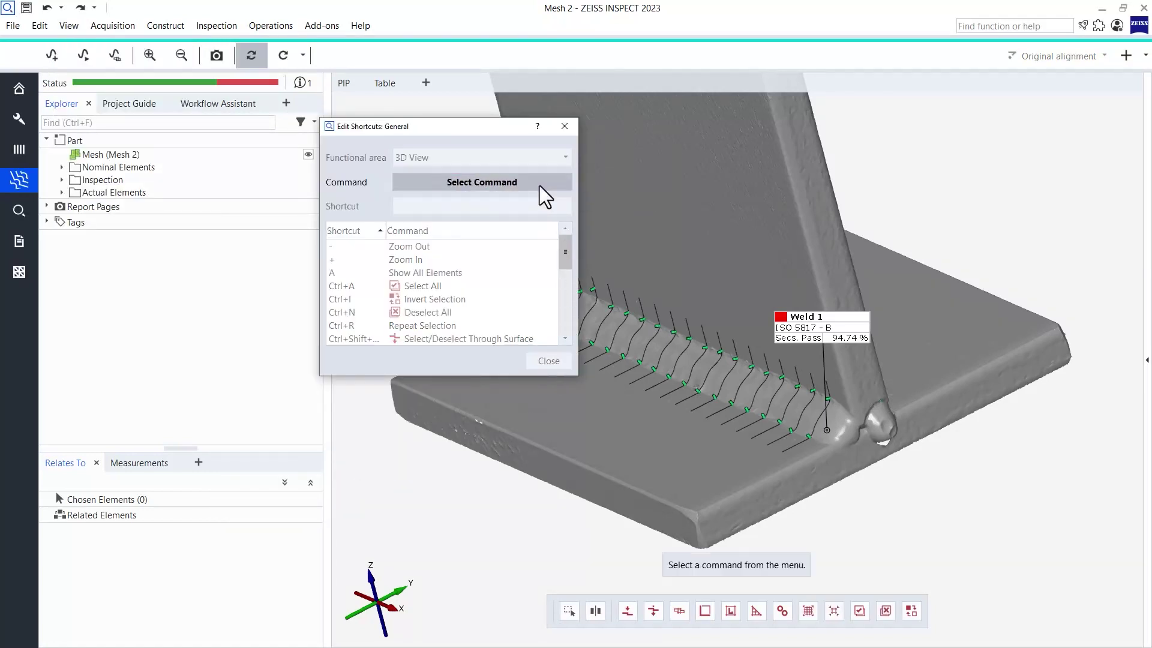
left_click(152, 55)
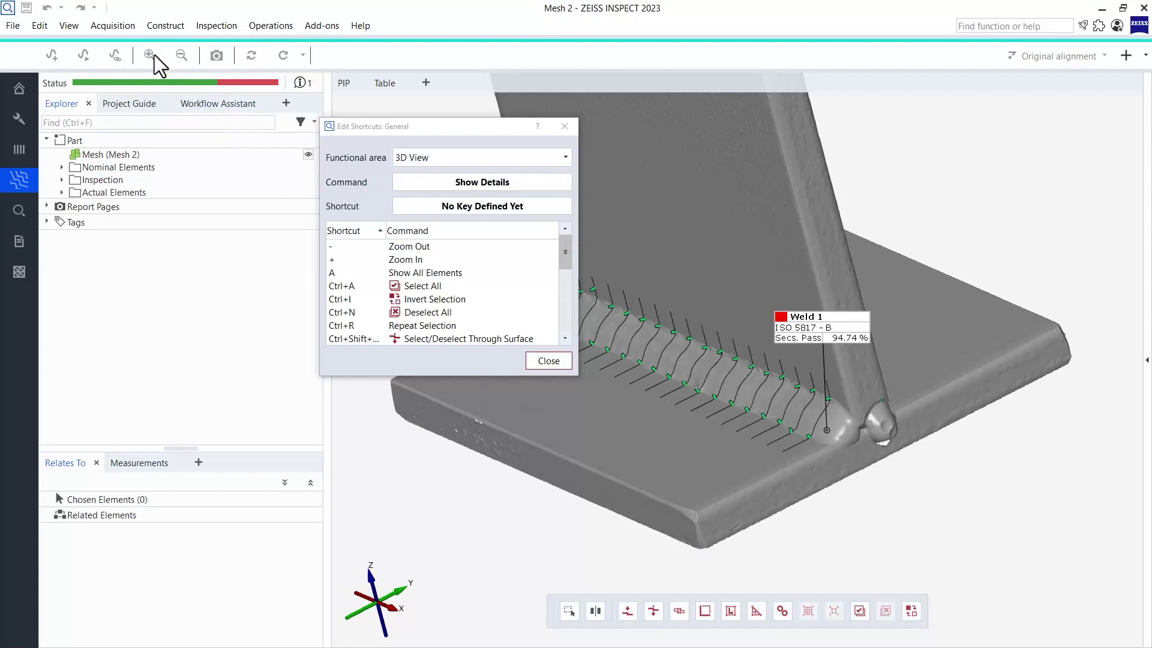
left_click(489, 208)
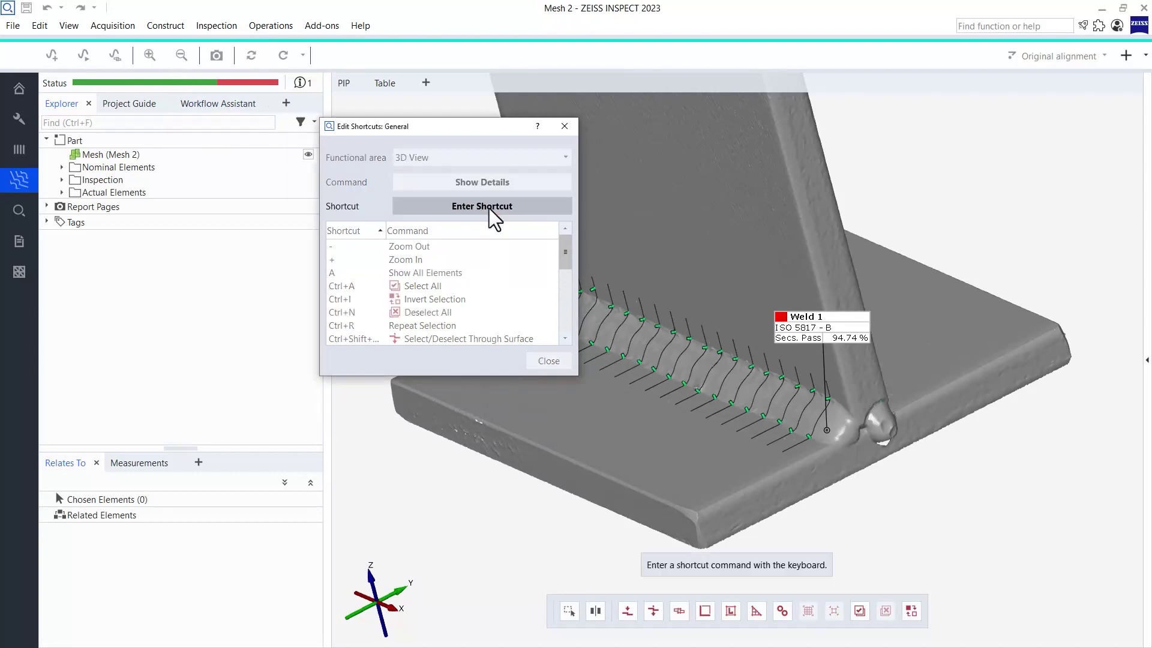
key("s")
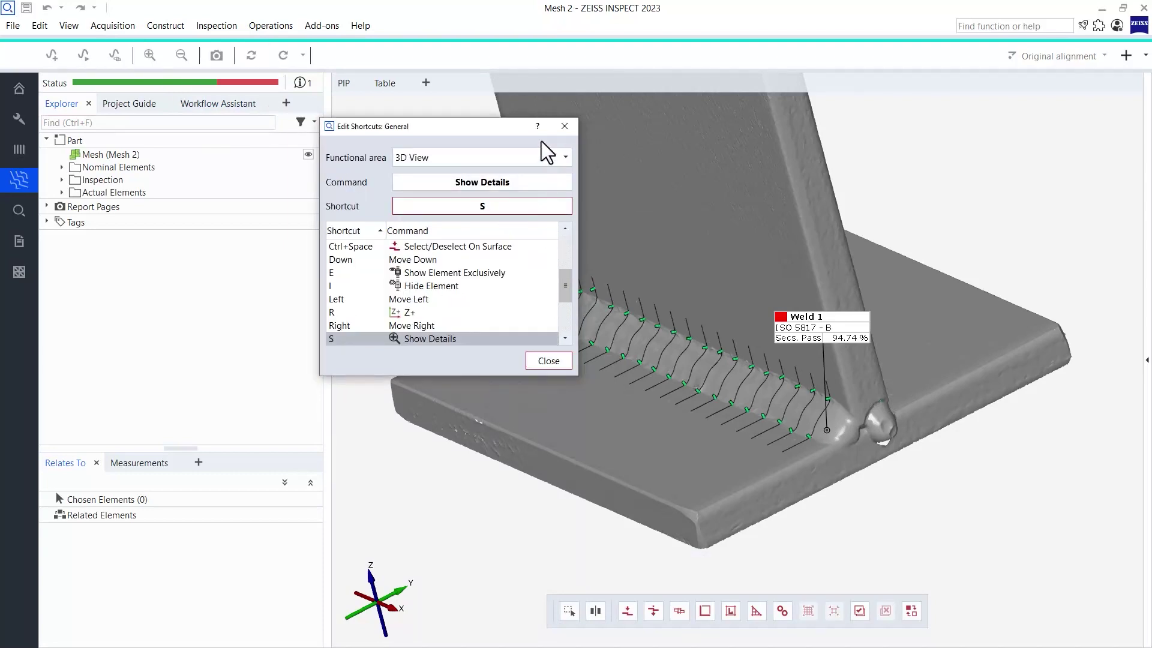
Step: Assign the shortcut H to the Hide Details command
left_click(521, 182)
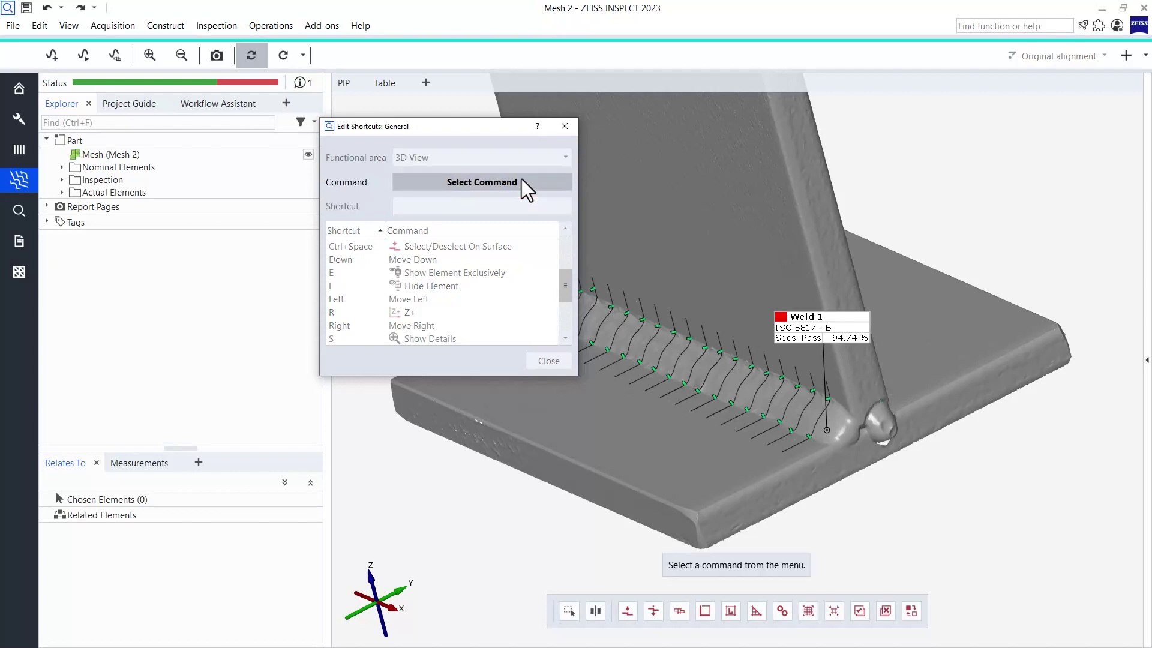
left_click(181, 54)
left_click(501, 216)
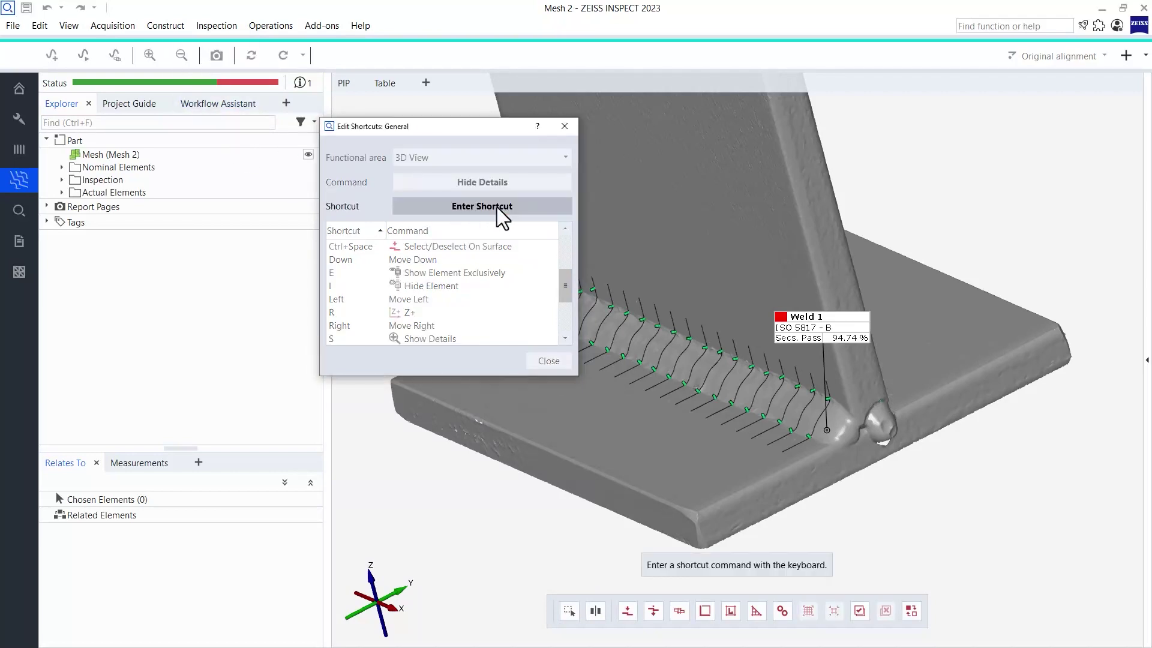
key("h")
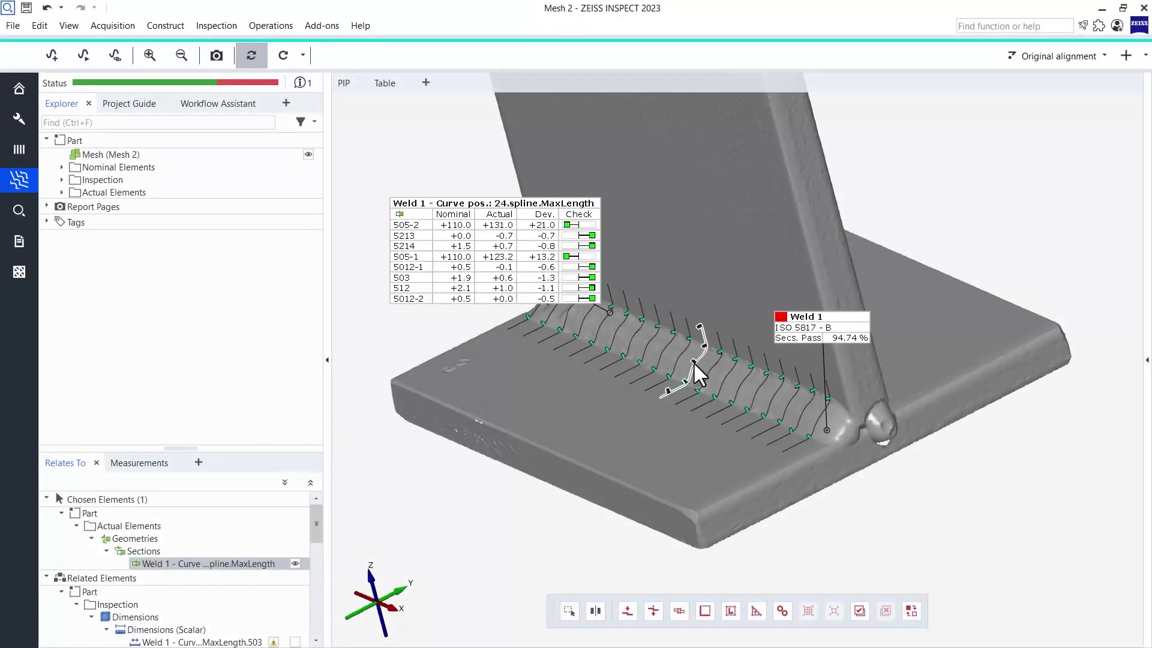
Step: Show detail tables for more section curves, then clear the weld section selection
left_click(746, 376)
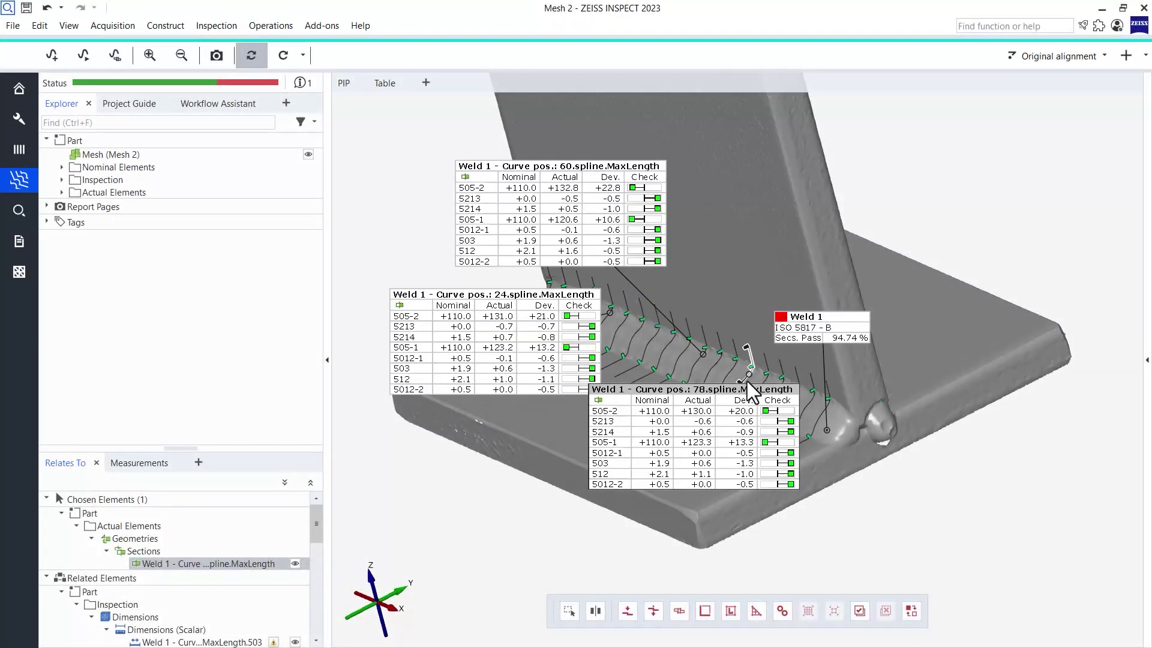
left_click(878, 194)
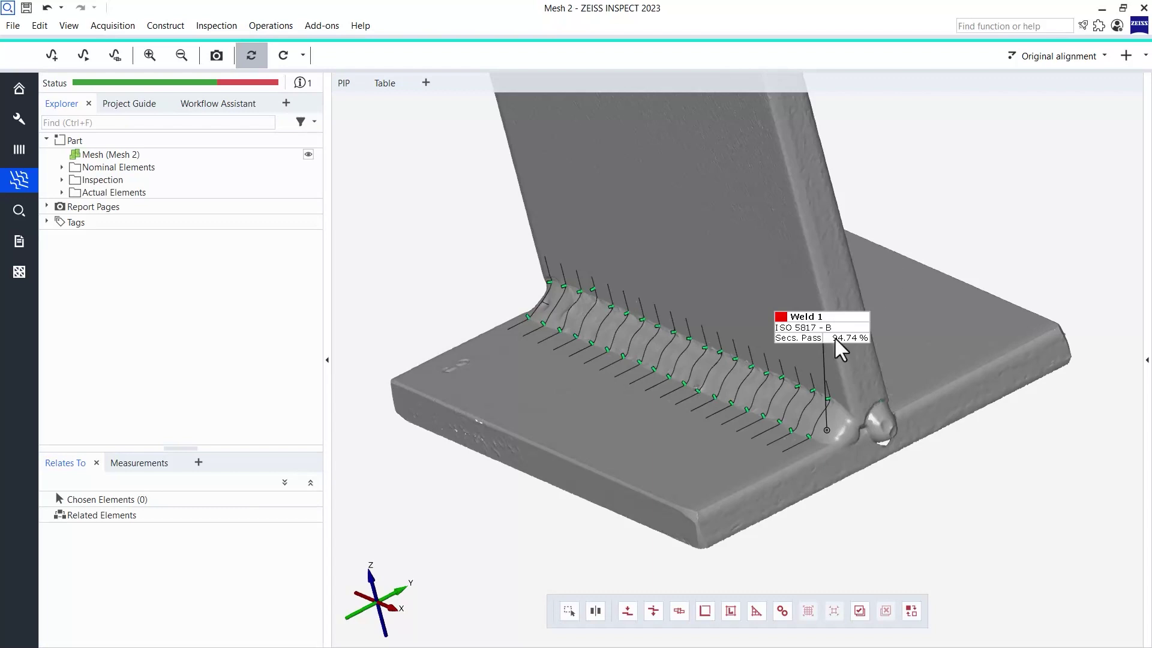
Step: Rotate the T-joint front-on and pick weld section curves near the seam's left end
left_click_drag(682, 419, 733, 430)
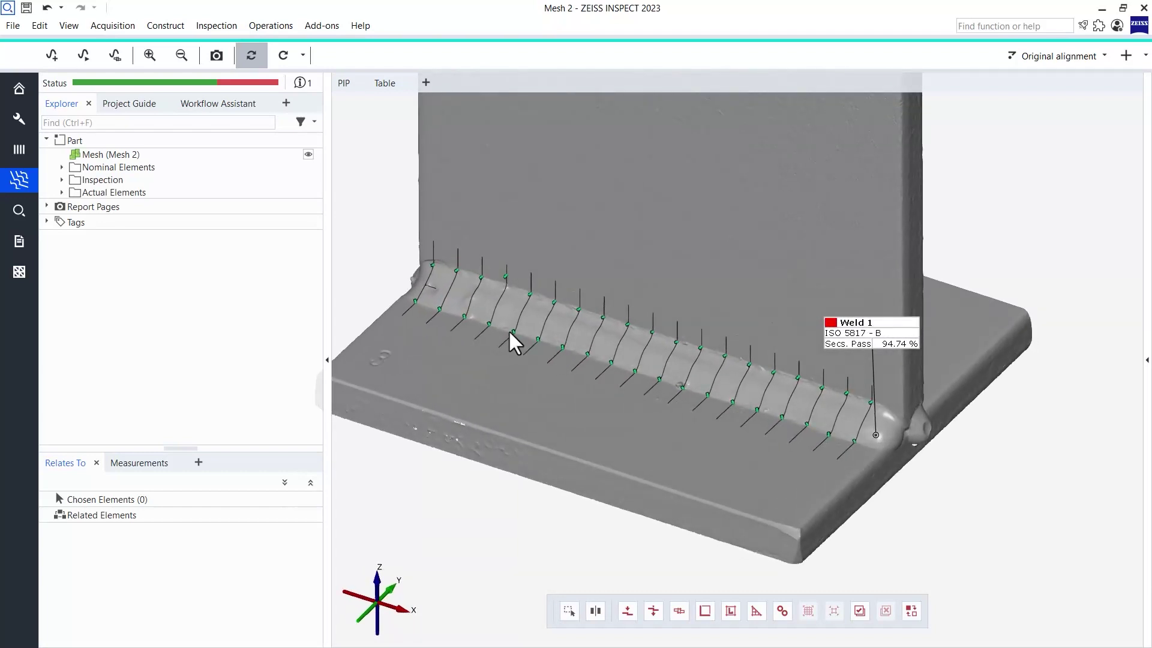
left_click(455, 296)
left_click(445, 292)
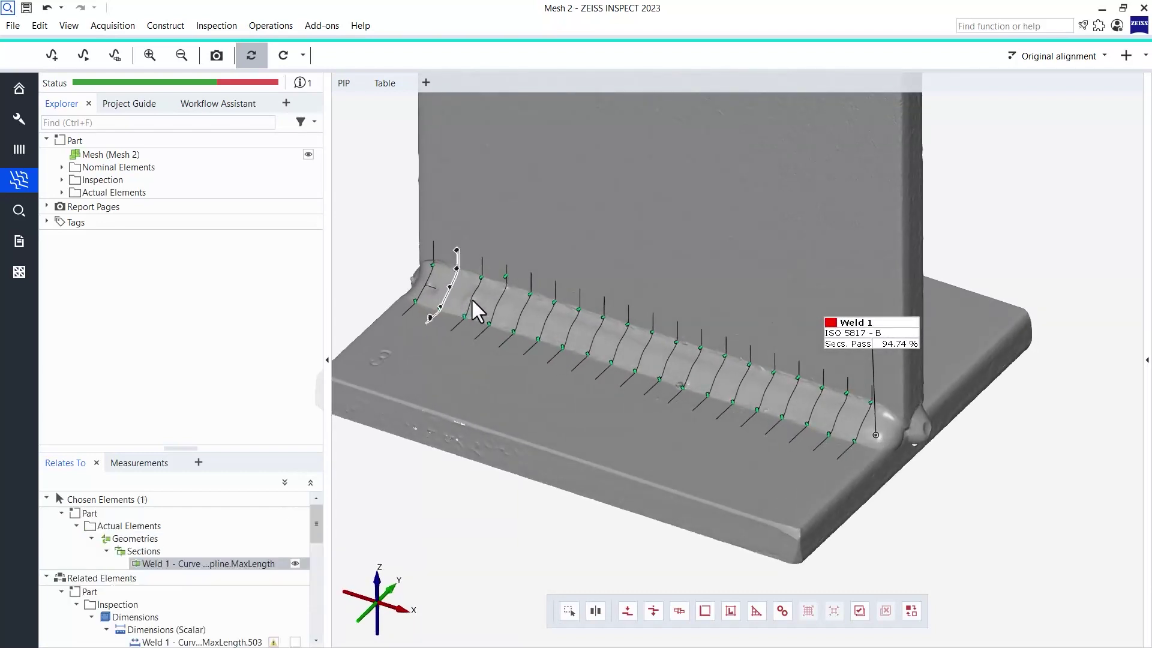
left_click(471, 298)
left_click(496, 304)
left_click(519, 321)
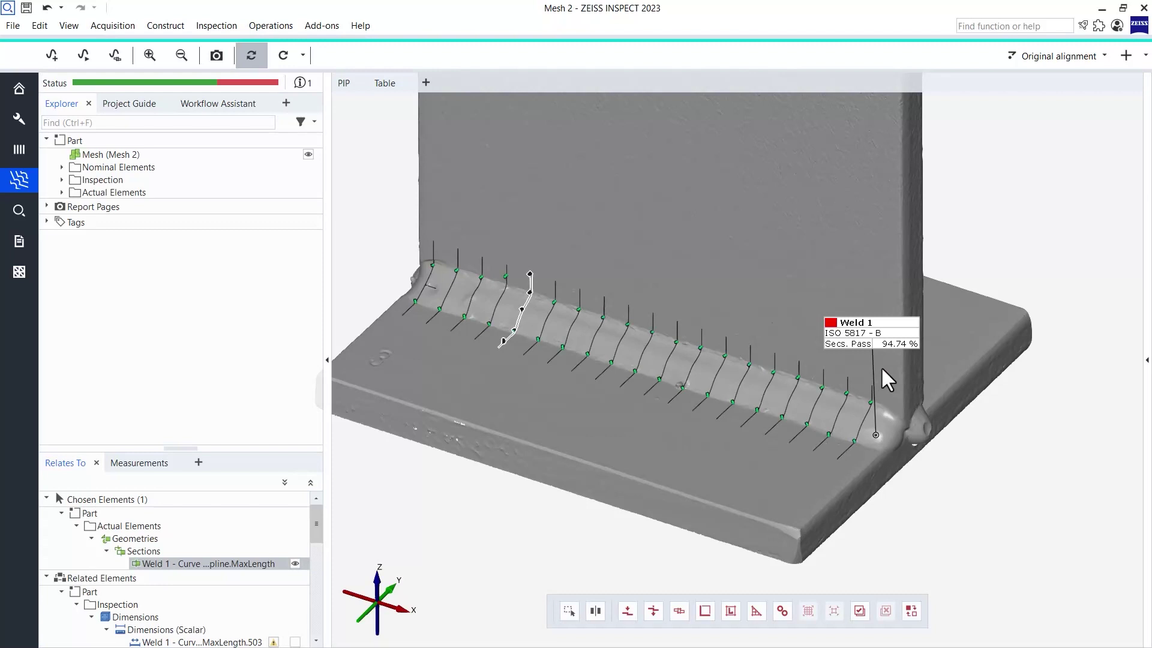
Step: Select Weld 1's Secs. Pass value and show the detail table for curve position 0
left_click(888, 344)
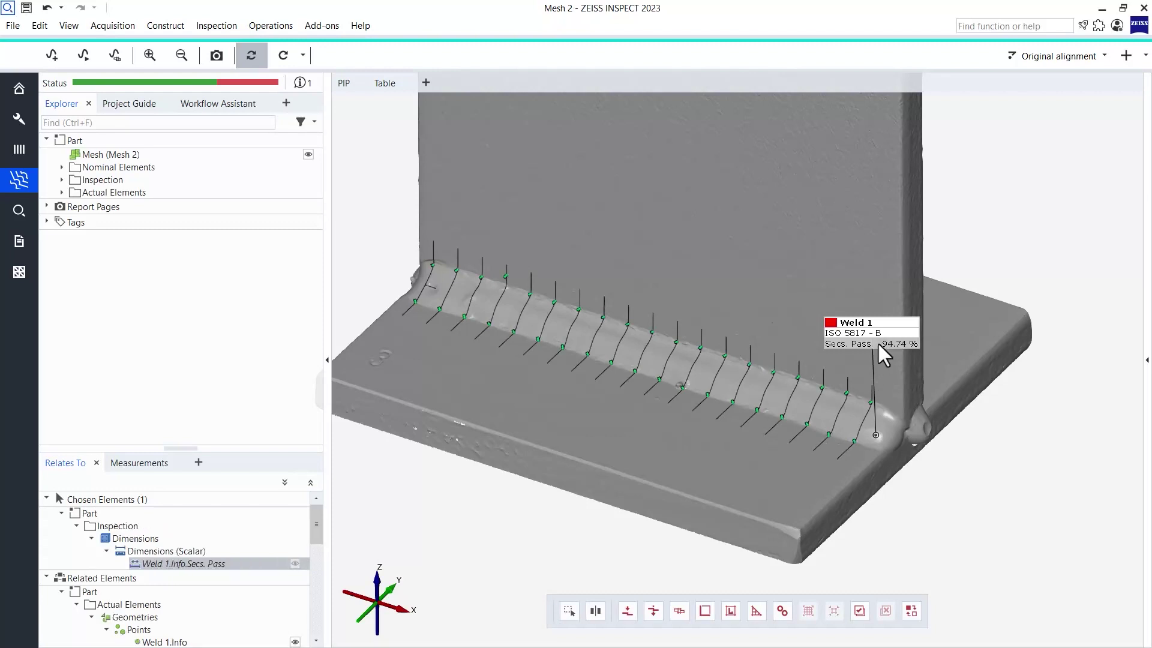
left_click(885, 350)
left_click(881, 344)
left_click(160, 61)
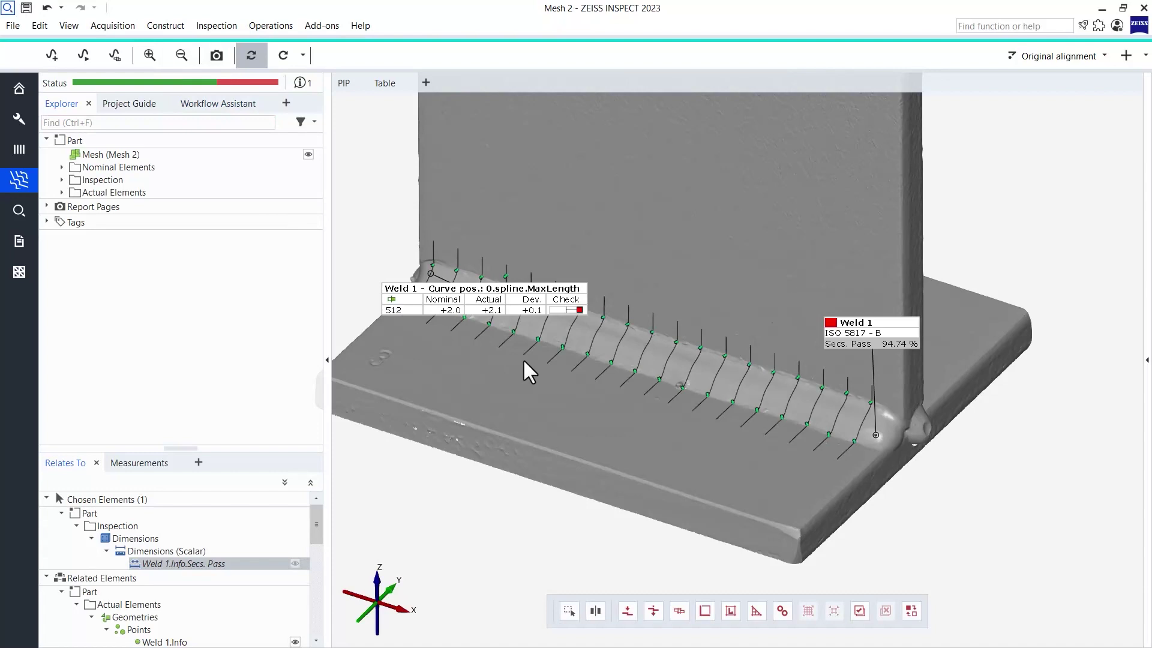
Step: Raise the position-0 table, zoom in on its 512 check (+2.1, +0.1), then hide it
left_click_drag(511, 305, 508, 189)
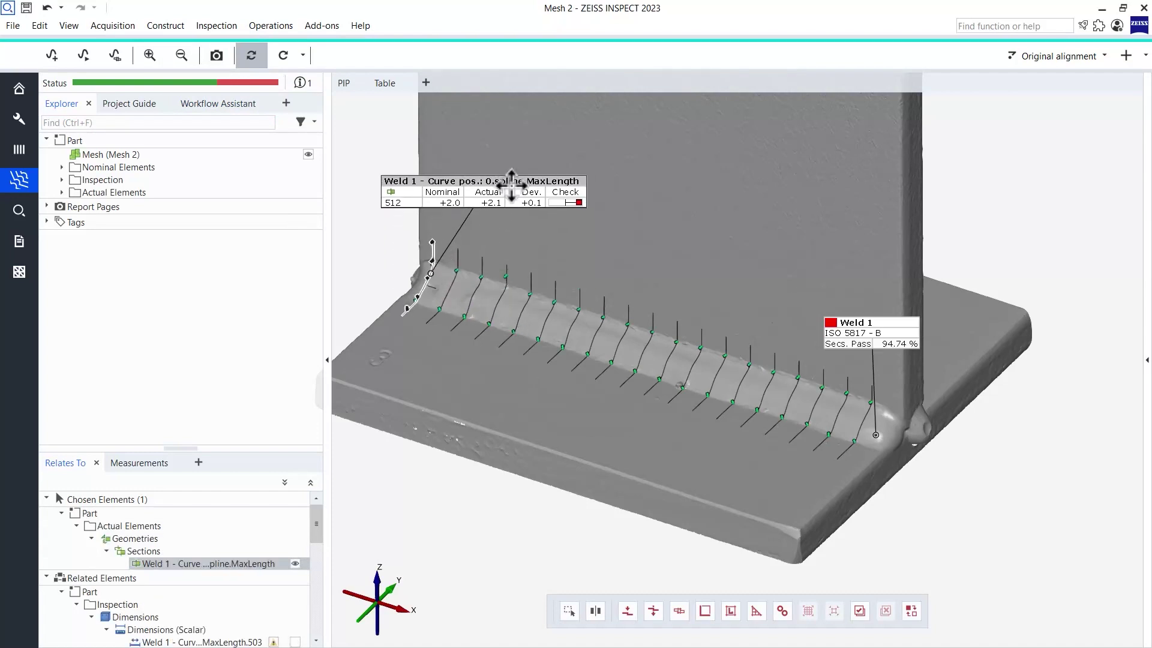
scroll(414, 287, "up", 2)
scroll(414, 286, "up", 1)
scroll(532, 250, "up", 1)
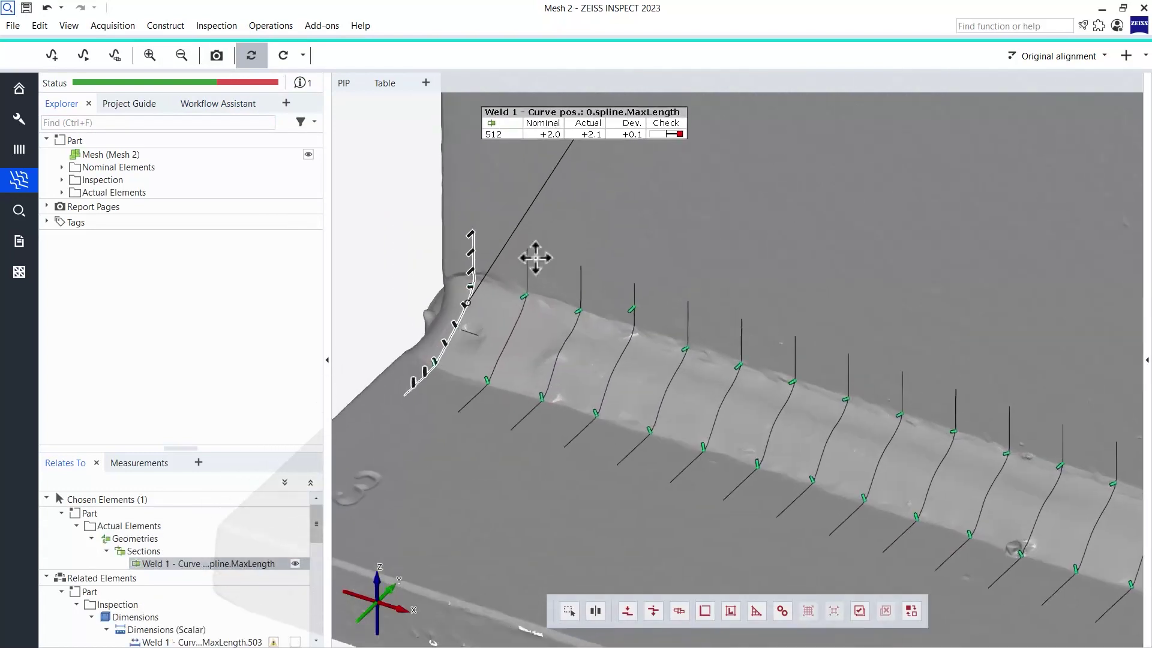
left_click(180, 54)
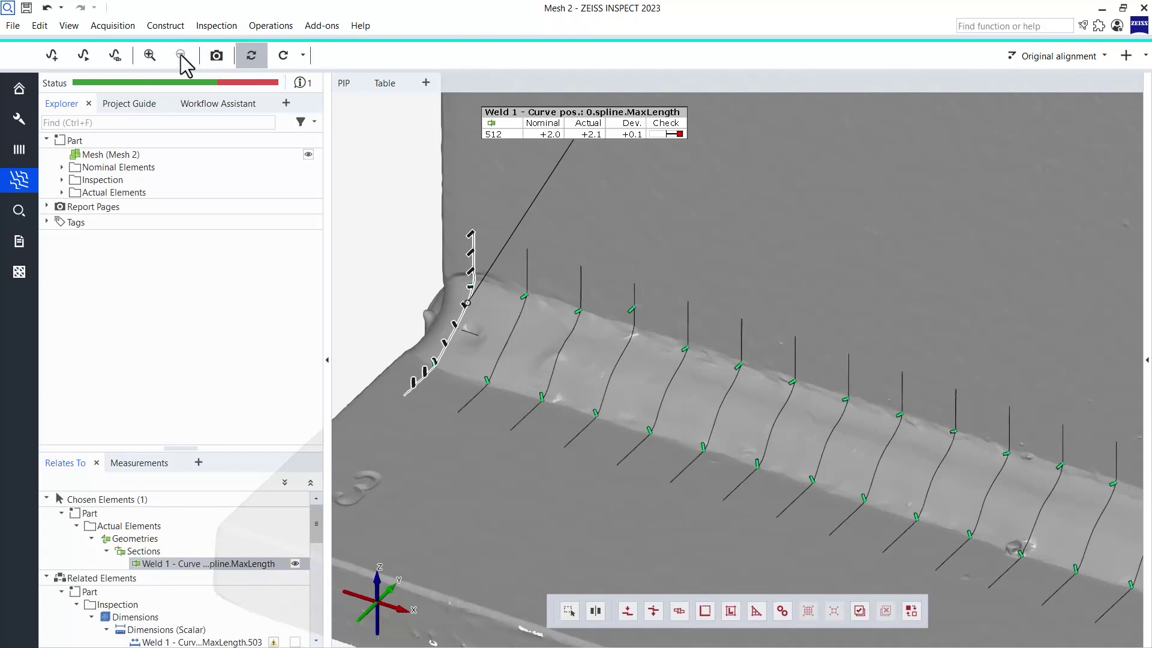
left_click(181, 55)
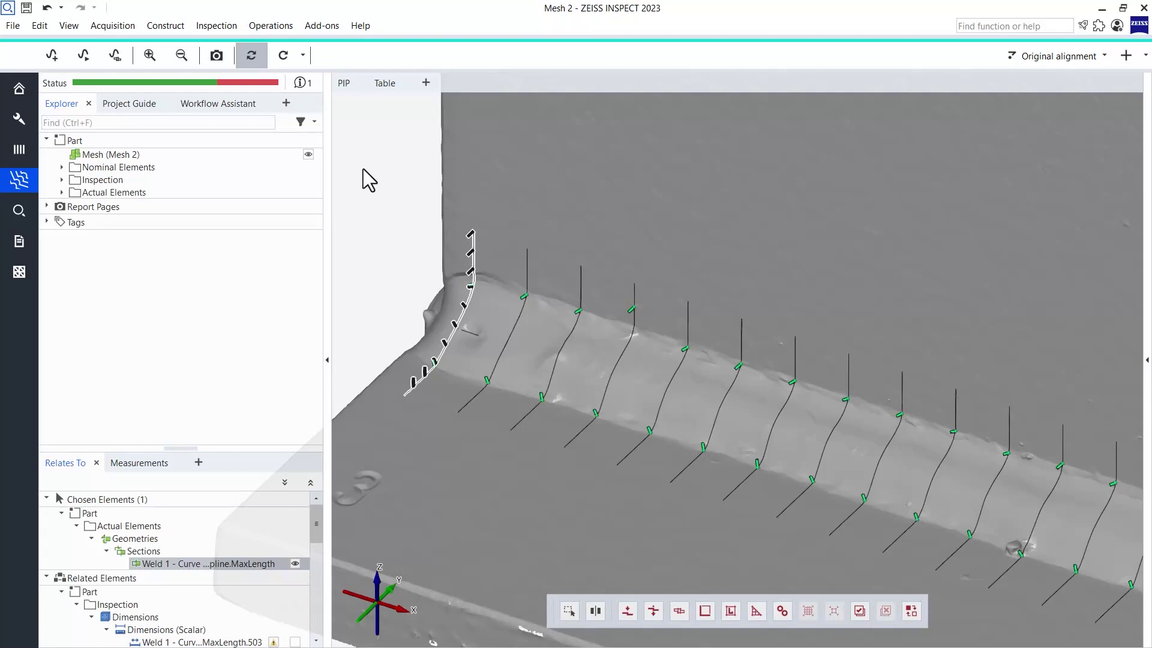
Step: Zoom out to the whole T-joint and select the Weld 1 label (ISO 5817 - B, 94.74 %)
scroll(632, 314, "down", 5)
right_click_drag(753, 321, 676, 336)
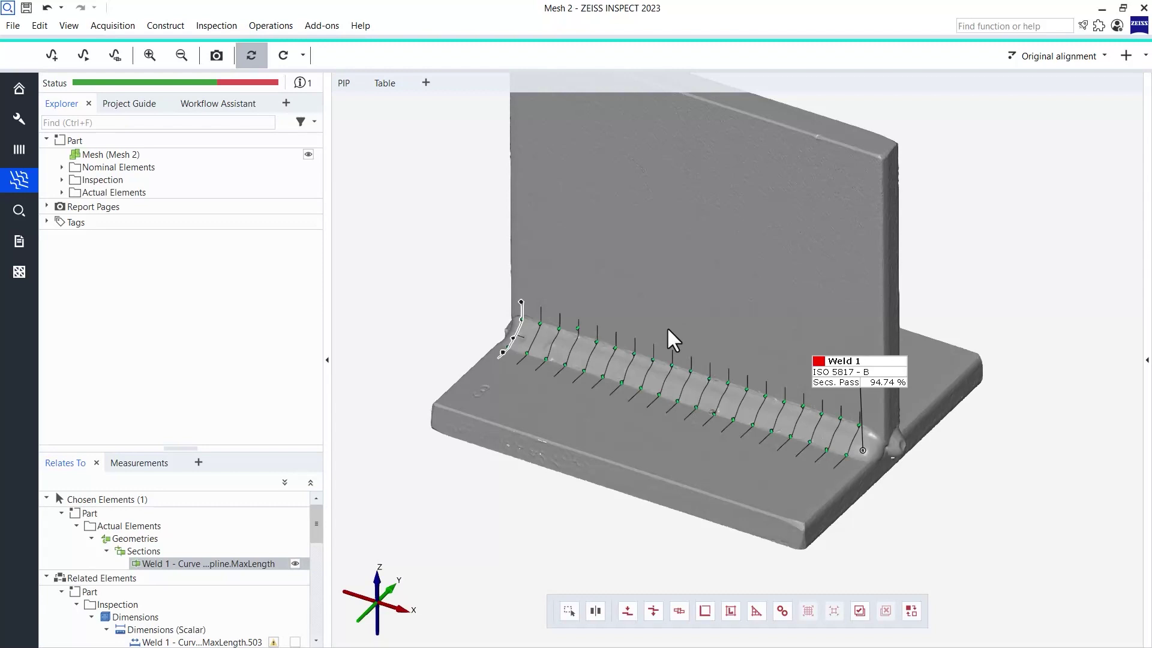
left_click(873, 365)
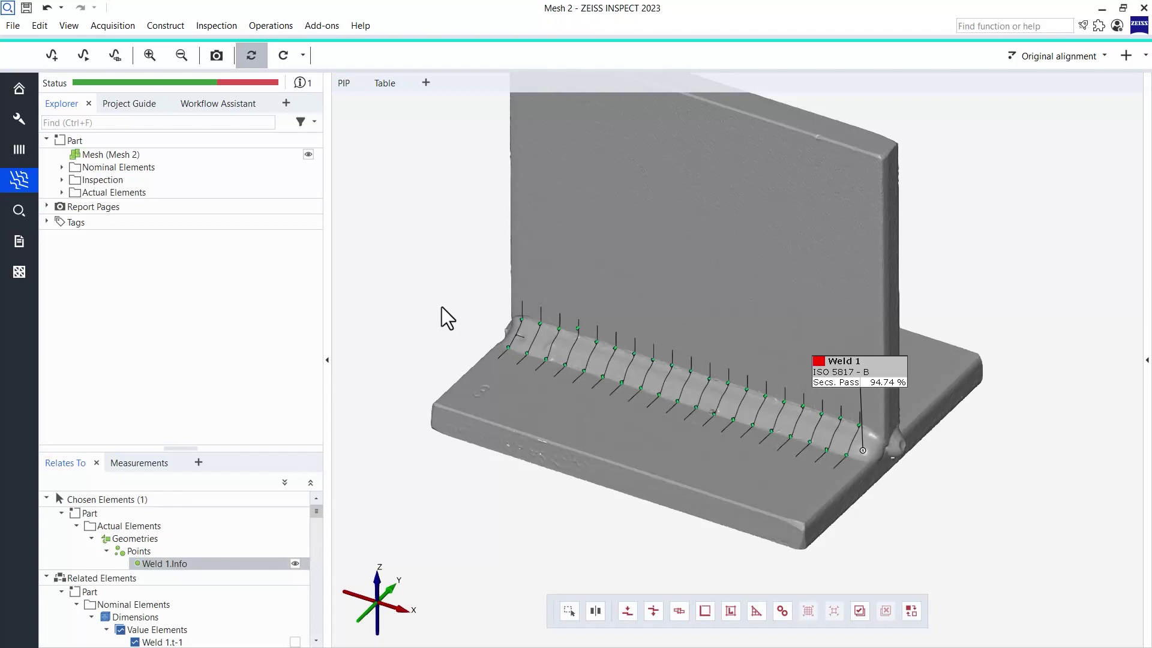
left_click(383, 88)
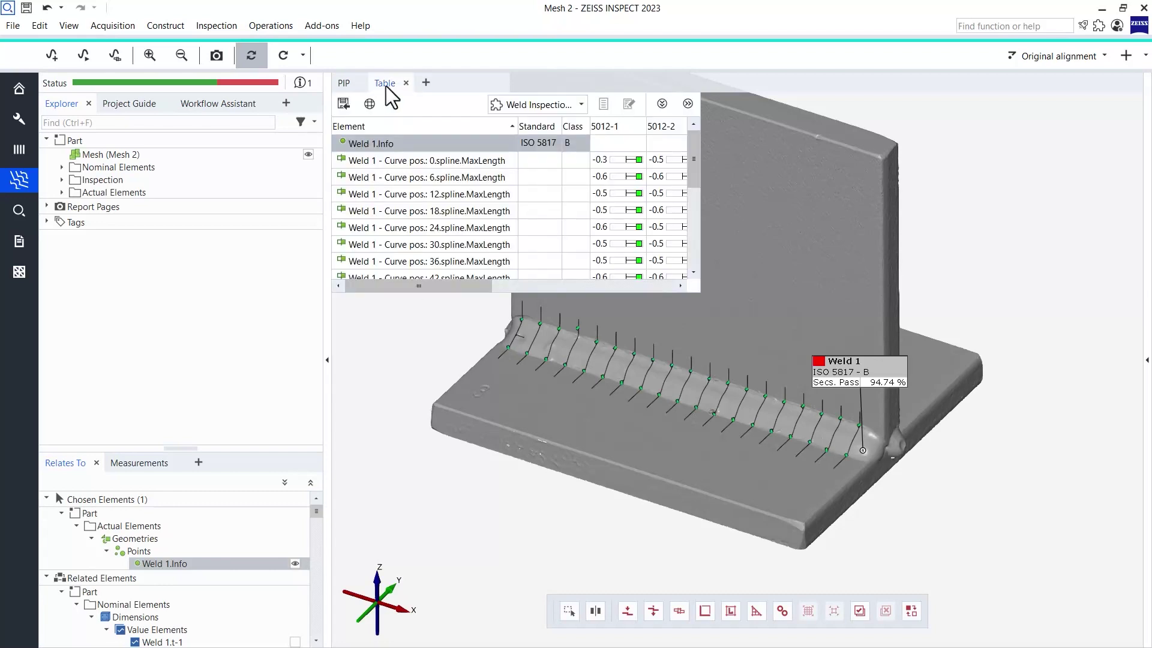
left_click(688, 104)
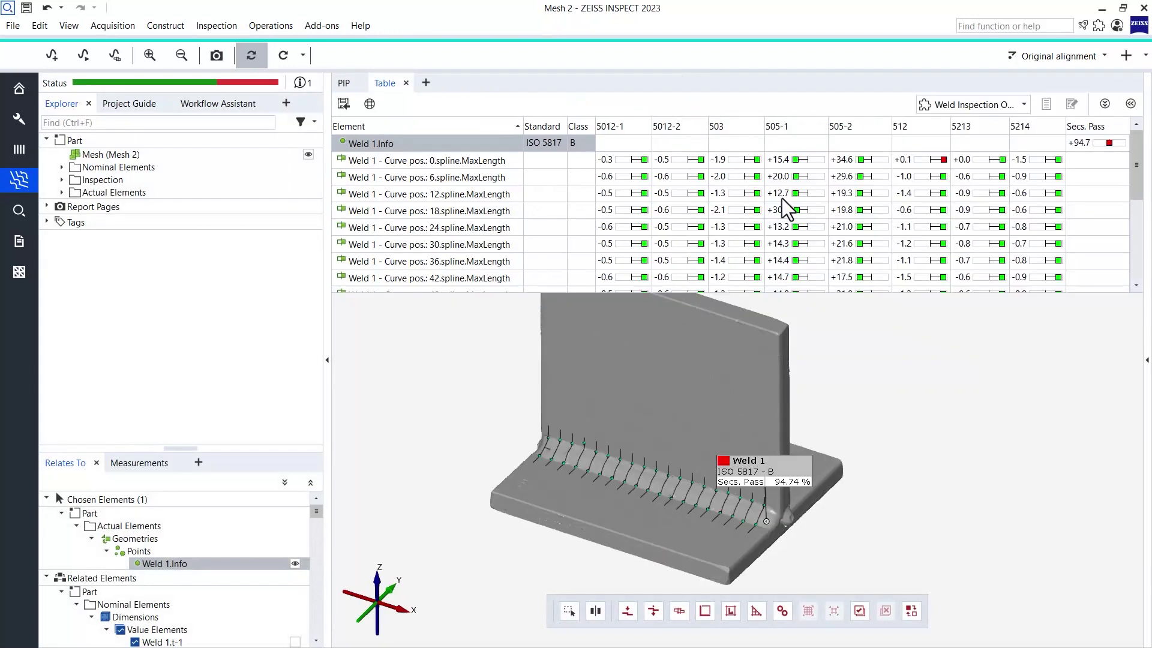
scroll(837, 257, "down", 2)
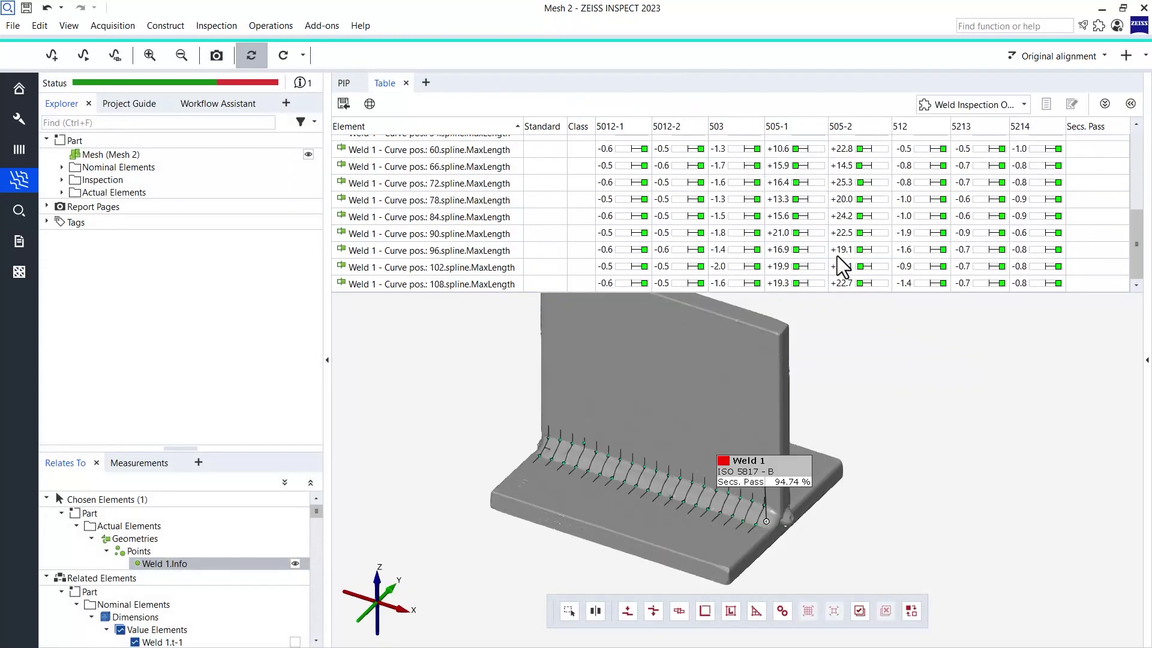
scroll(837, 257, "up", 2)
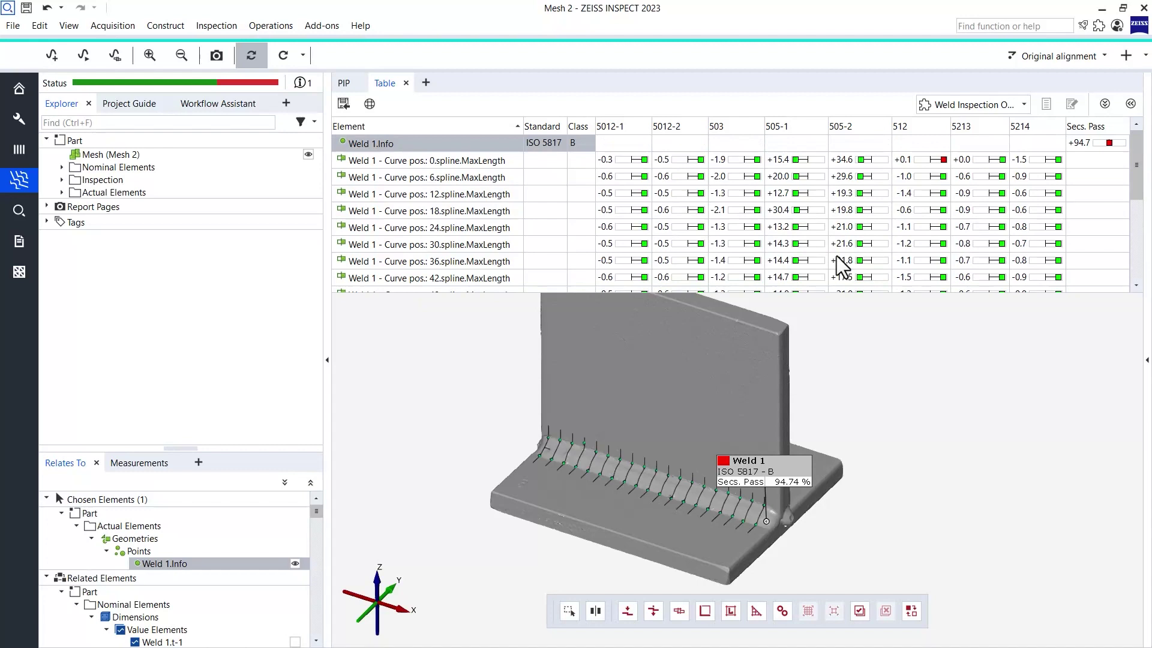
left_click(1022, 104)
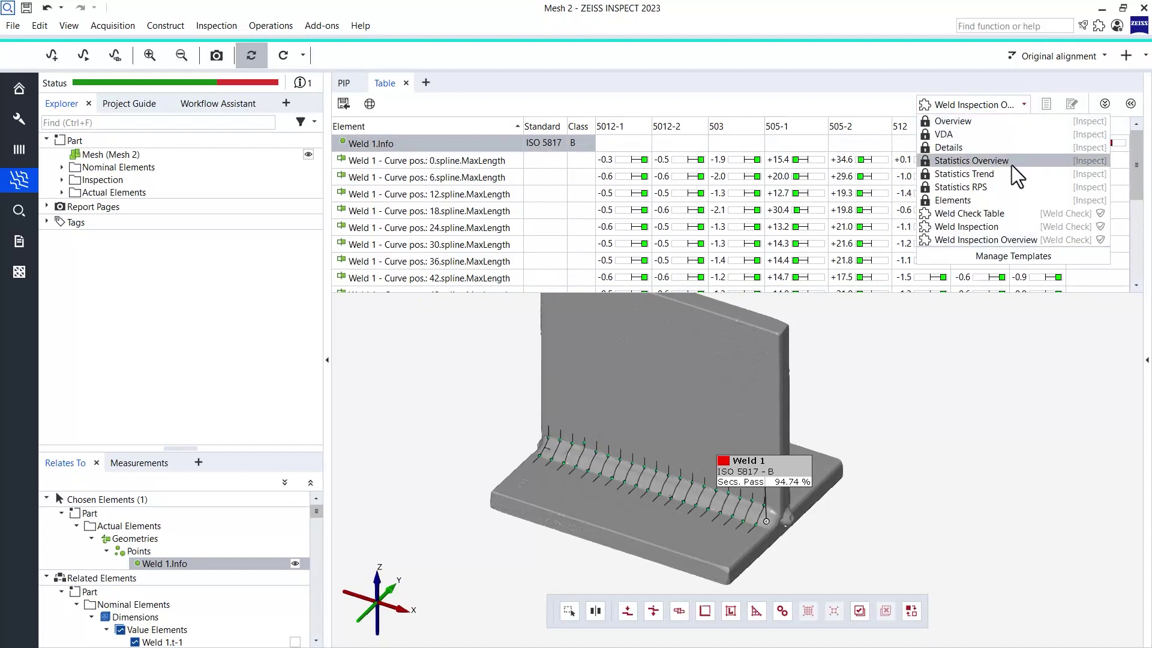
left_click(1010, 211)
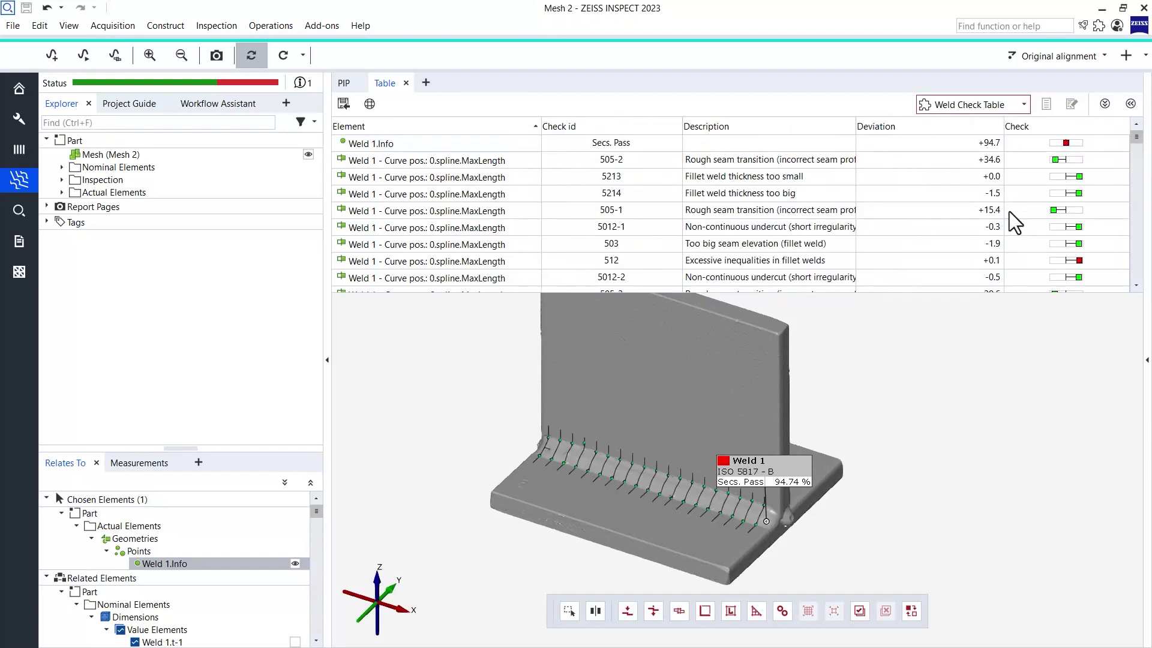
scroll(846, 194, "down", 5)
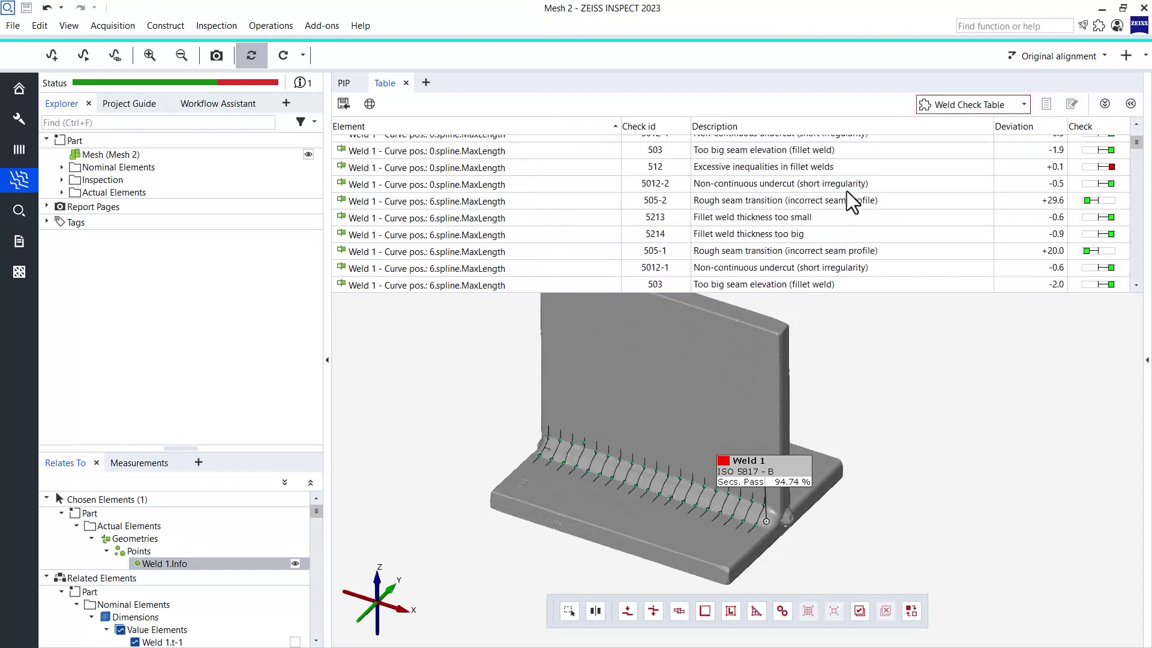
scroll(852, 207, "down", 10)
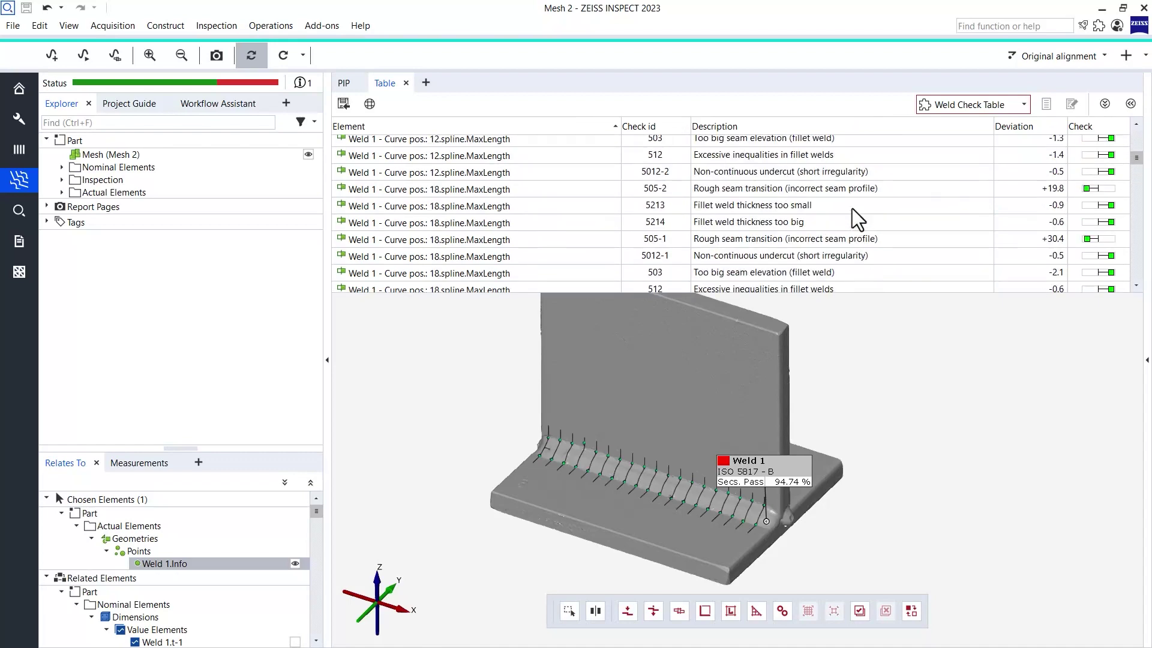
scroll(851, 218, "up", 10)
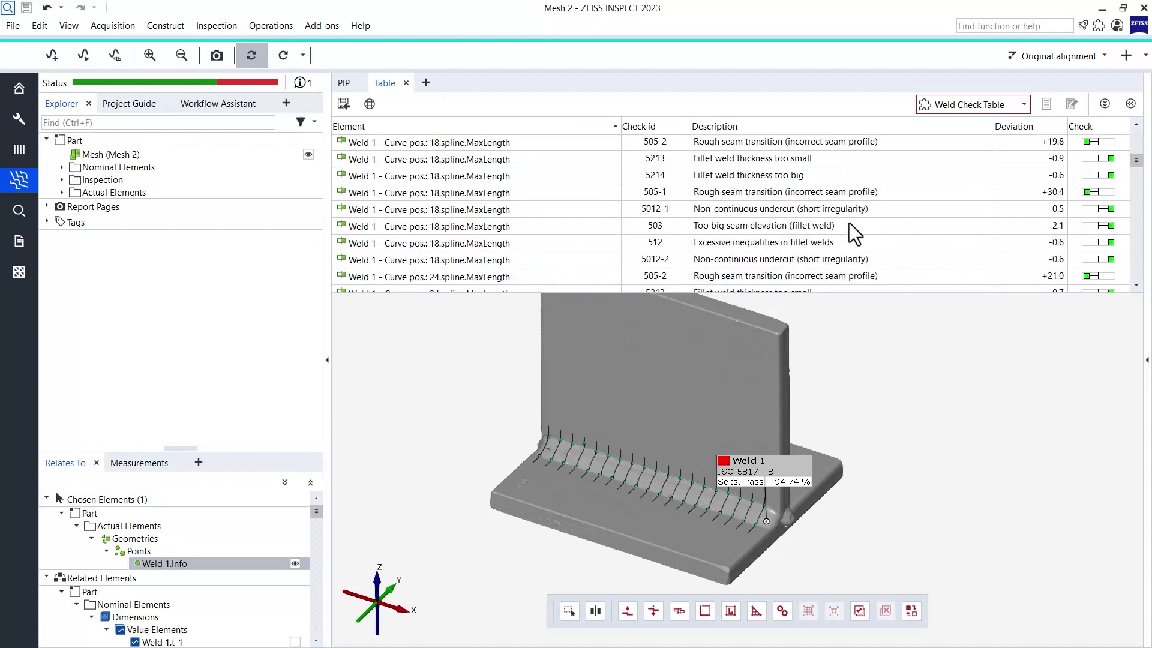
scroll(851, 226, "up", 3)
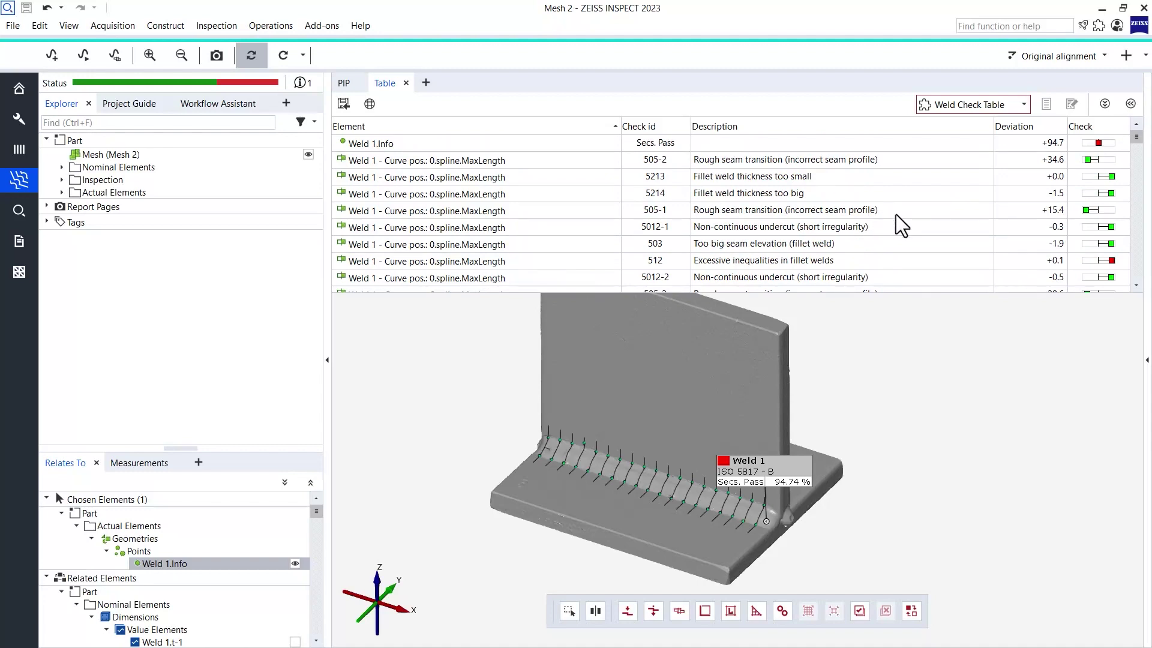
Step: Show Weld 1's results with the Weld Inspection Overview table template, then collapse the table
left_click(1019, 104)
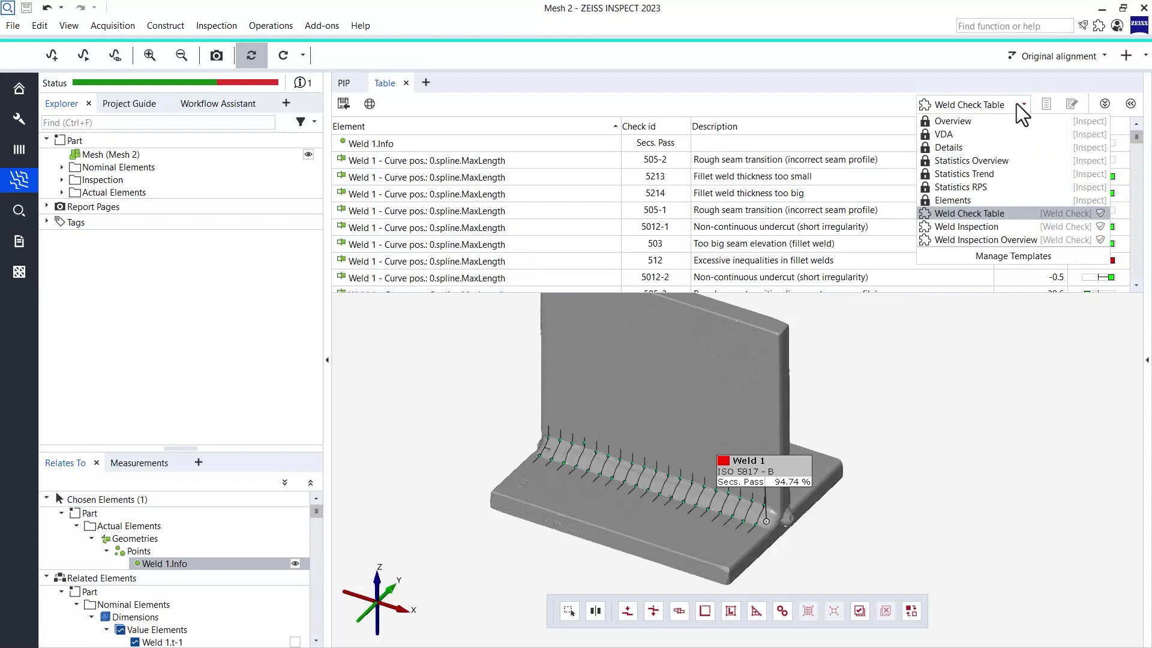
left_click(986, 232)
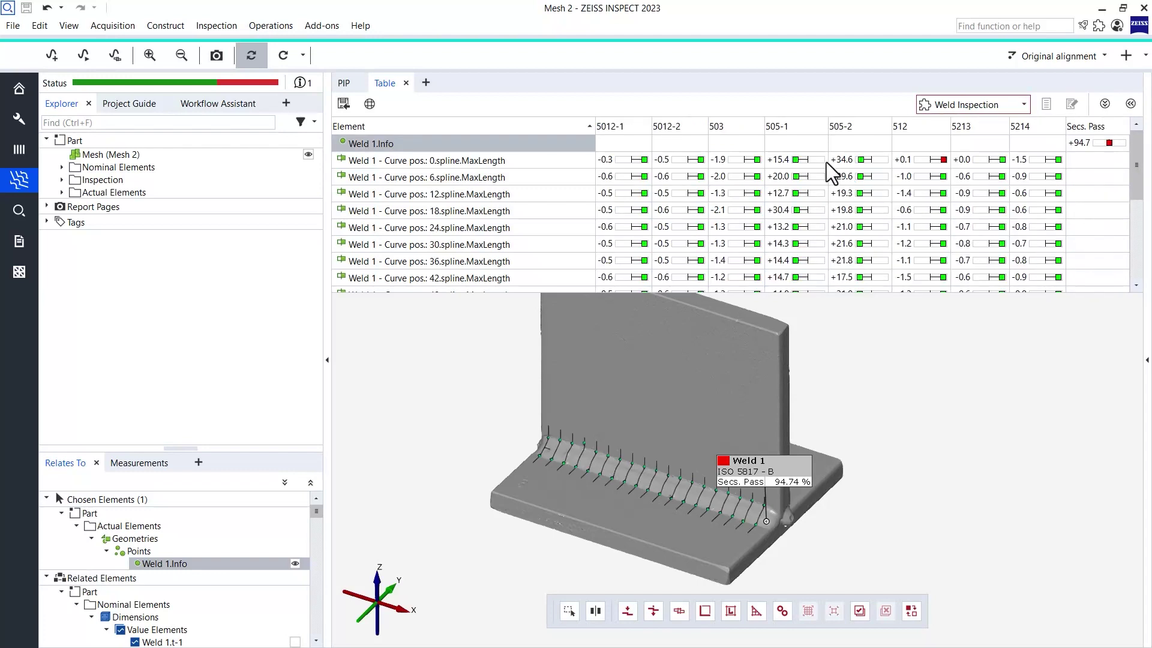
scroll(832, 191, "down", 4)
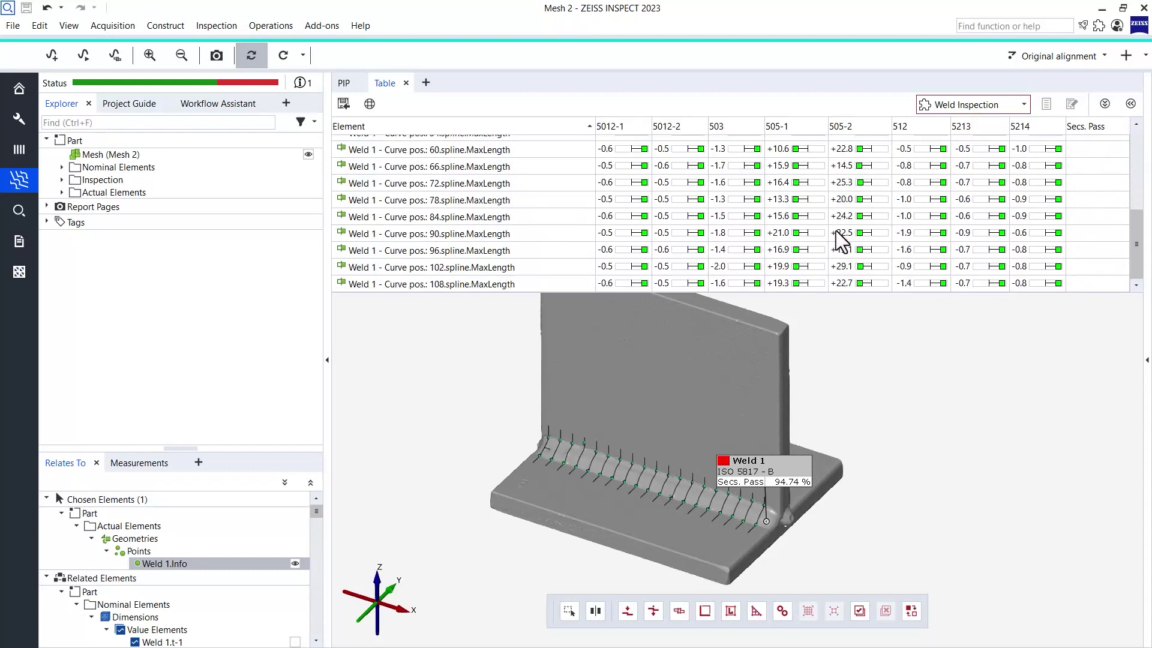
scroll(845, 242, "up", 4)
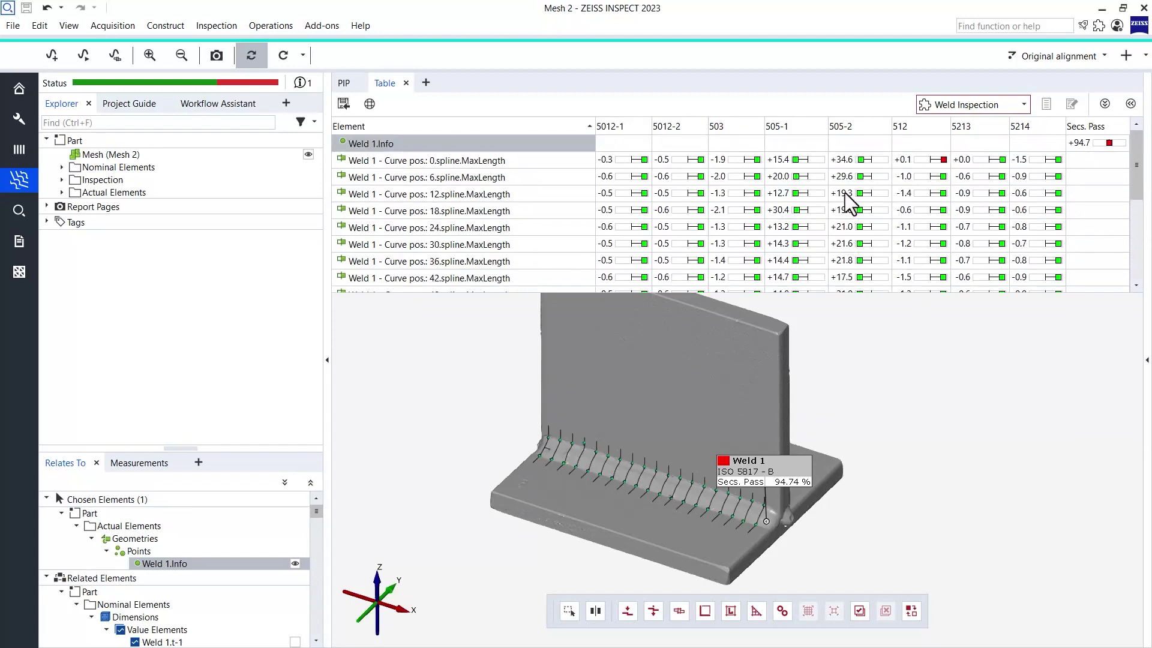
left_click(1014, 117)
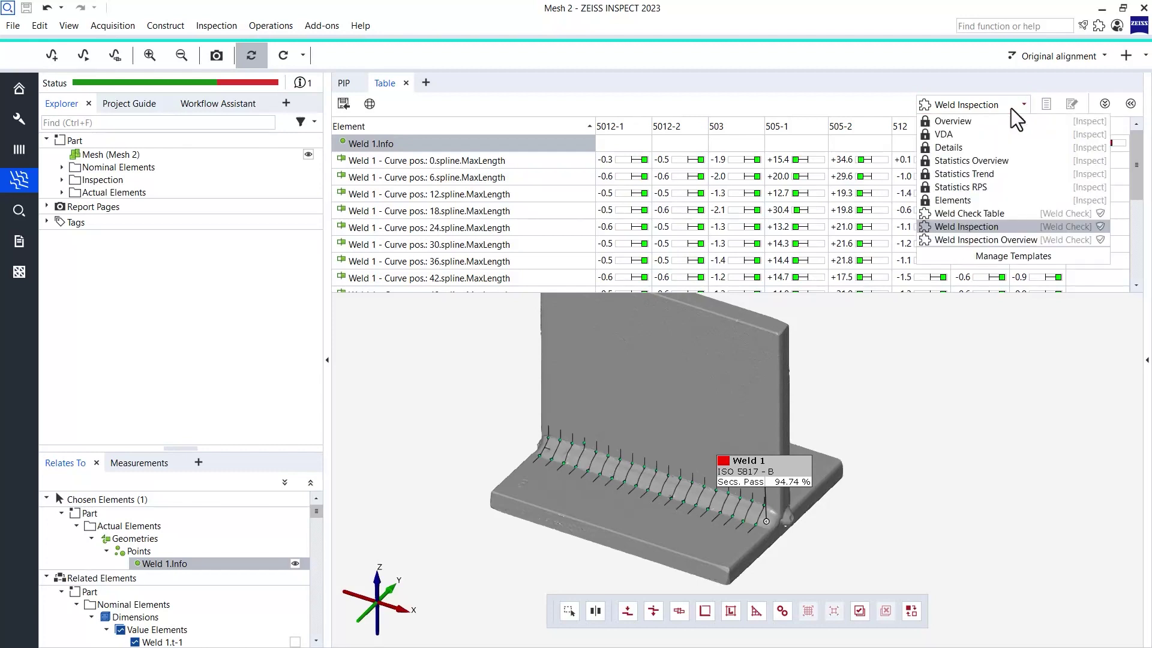
left_click(1014, 241)
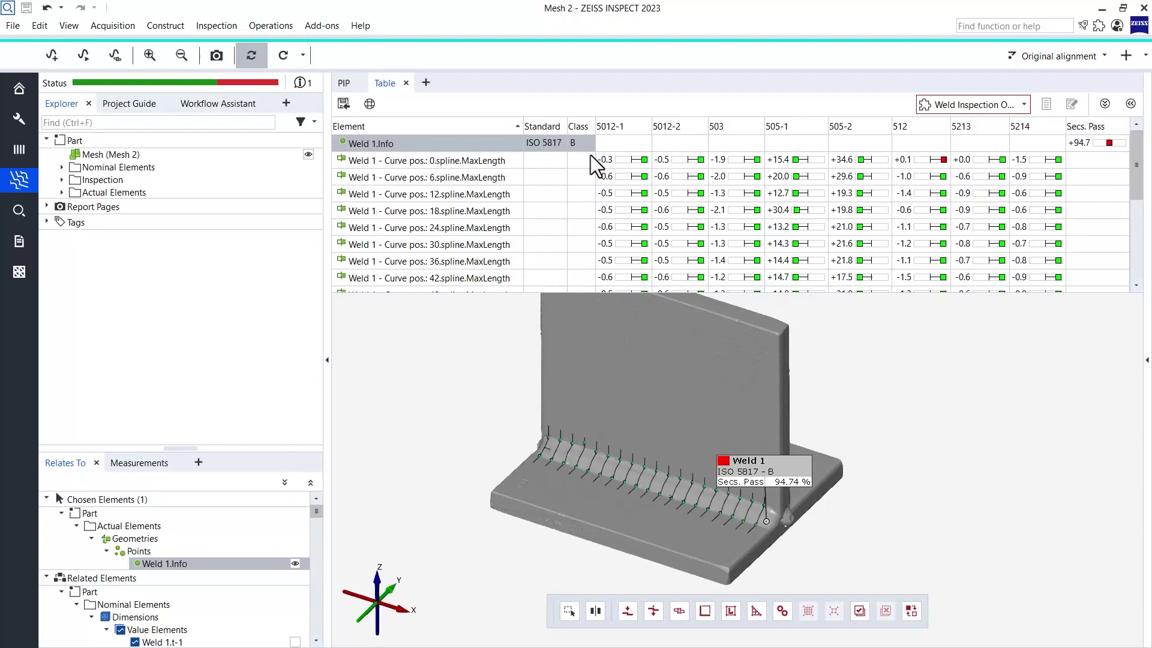
left_click(387, 83)
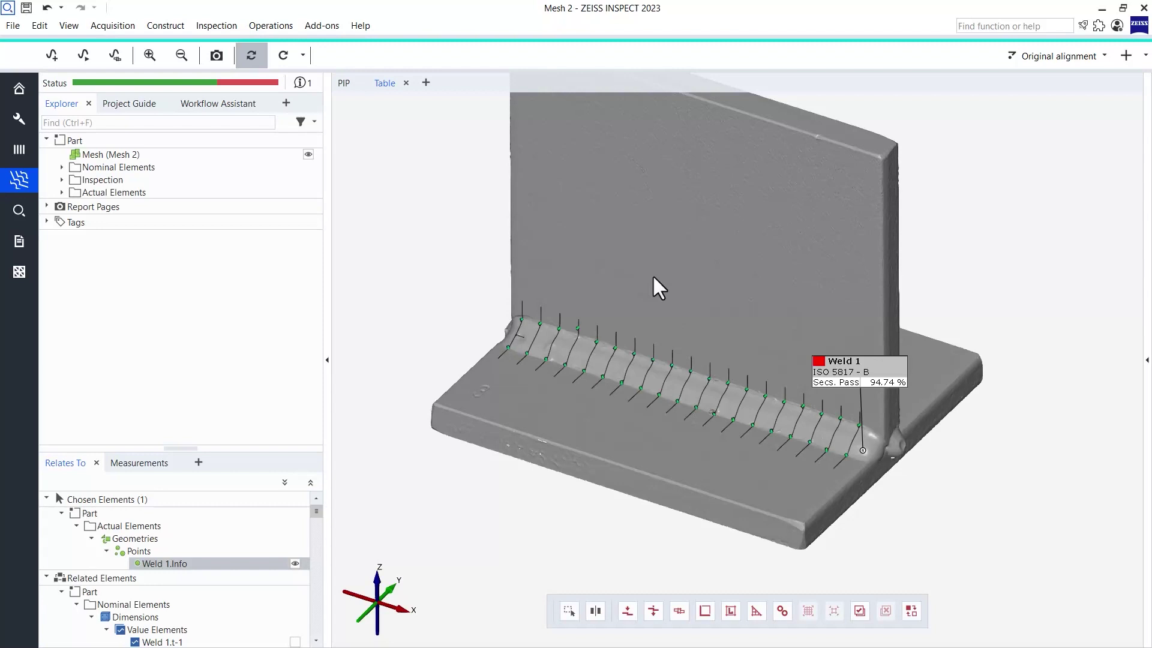
Step: Start an inspection by existing curve on Weld 1 and create its cross-sections
left_click(88, 62)
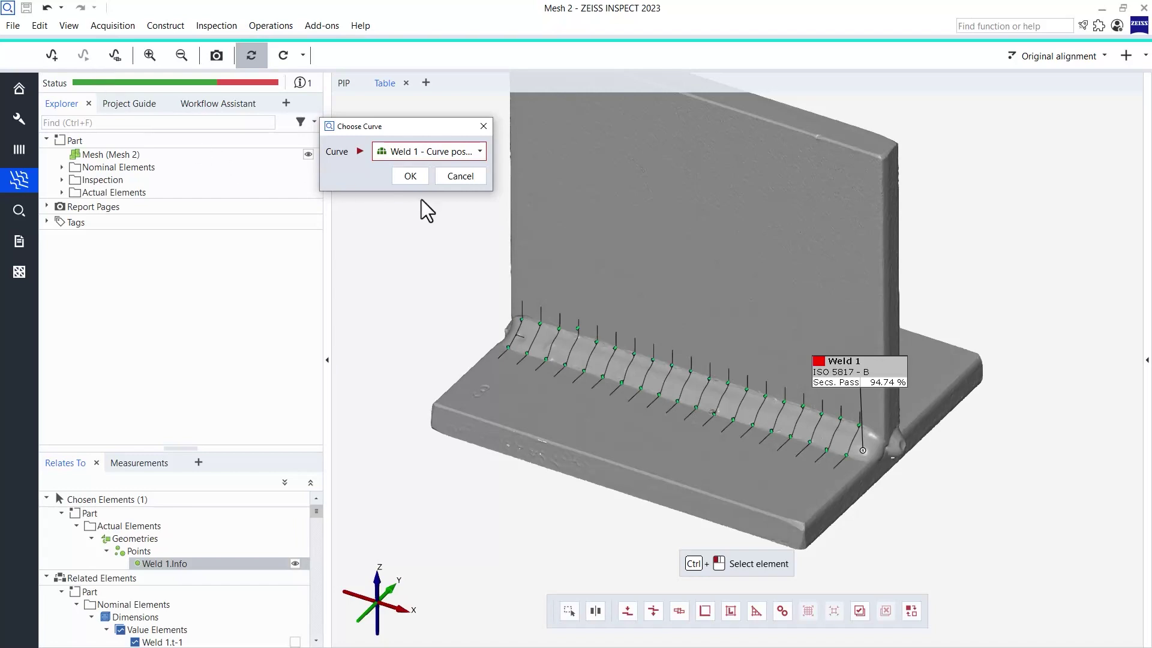
left_click(478, 151)
left_click_drag(565, 175, 562, 198)
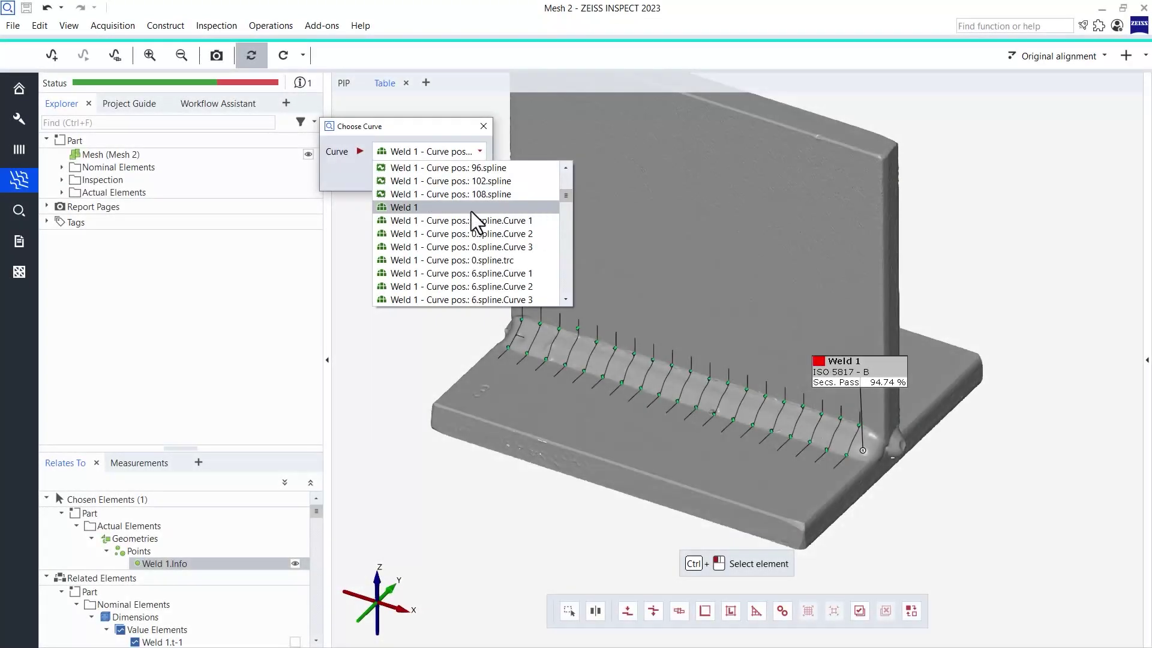
left_click(425, 207)
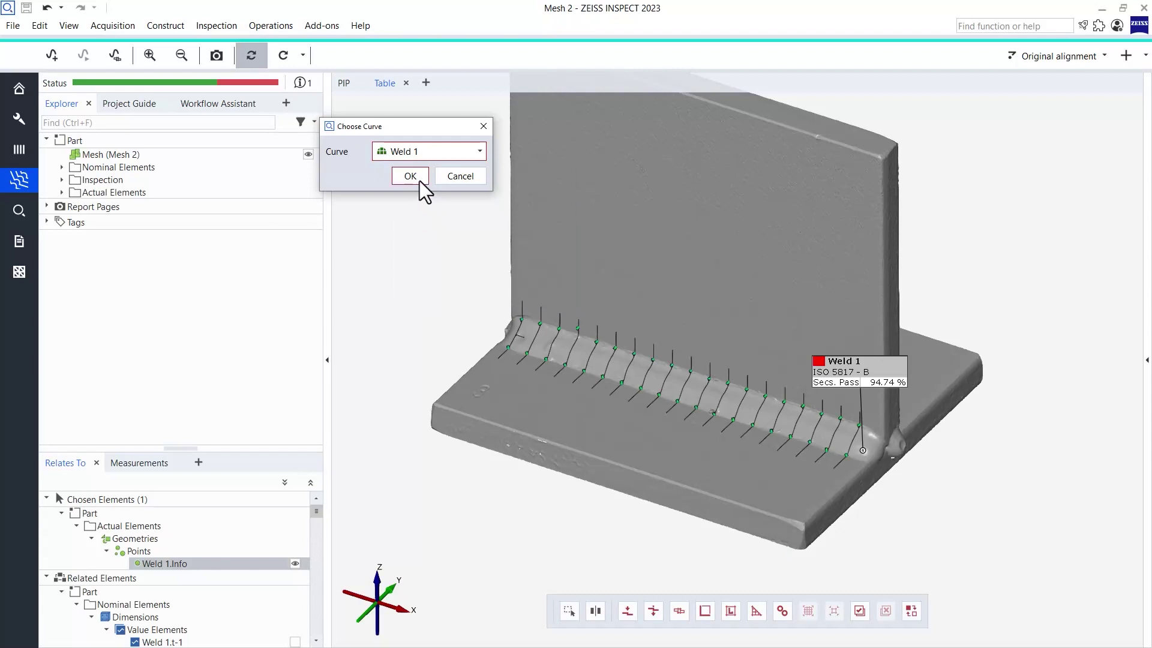
left_click(420, 181)
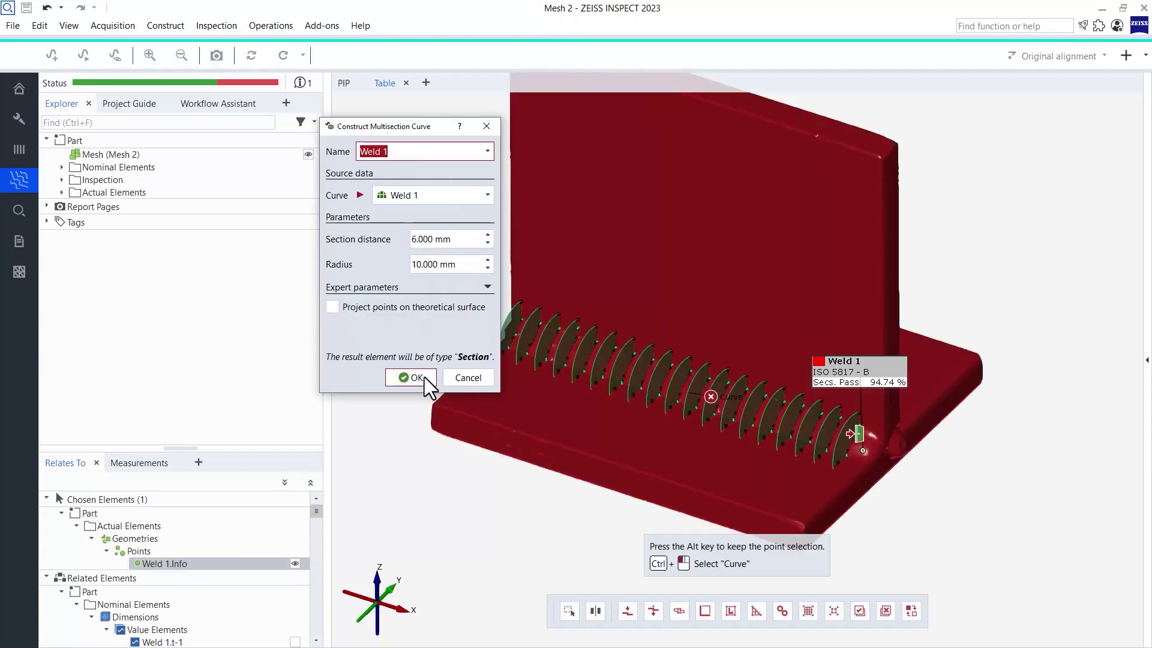
double_click(400, 155)
left_click(426, 376)
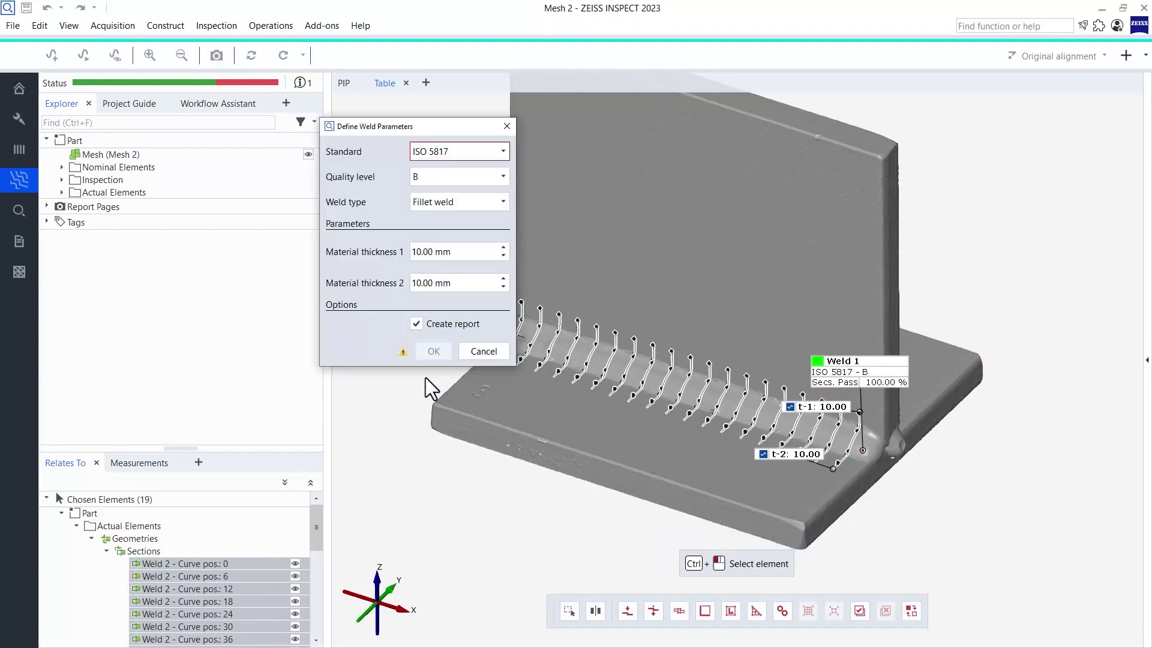
Step: Apply the weld inspection at ISO 5817 quality level C, then show only Mesh 2
left_click(550, 174)
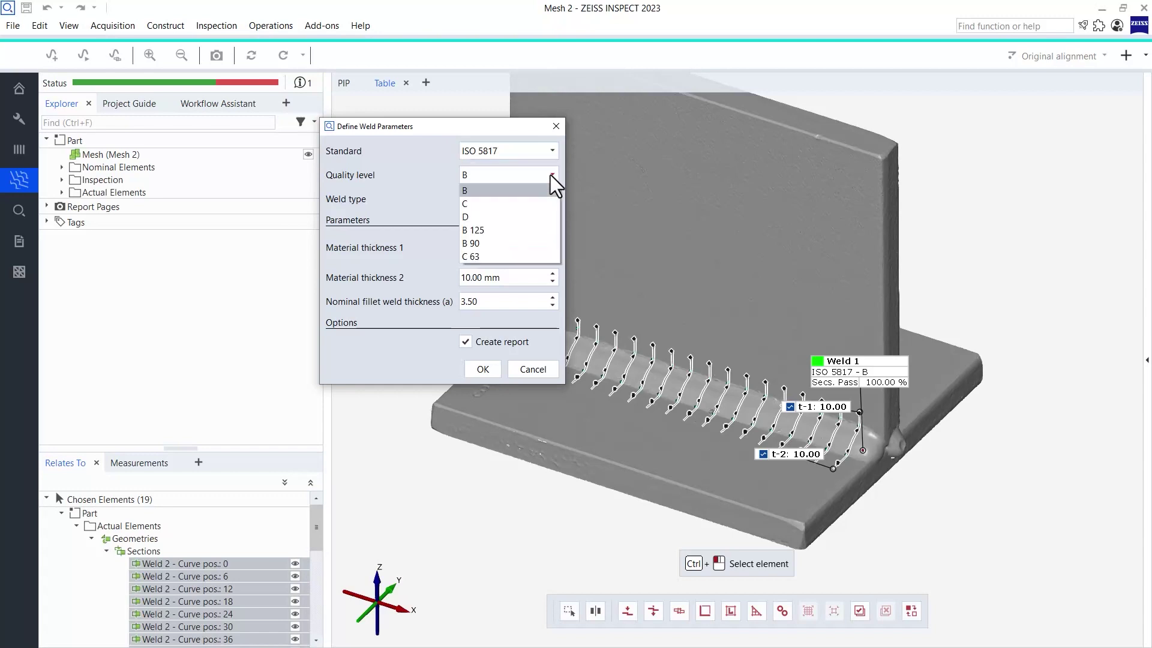
left_click(535, 206)
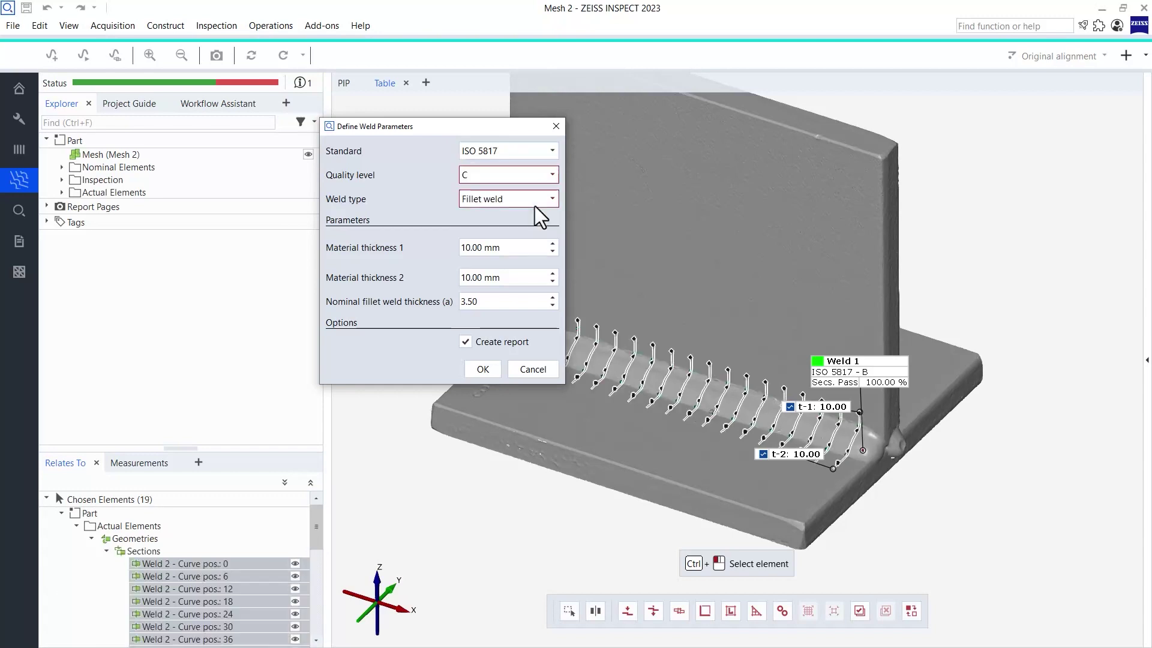
left_click(483, 369)
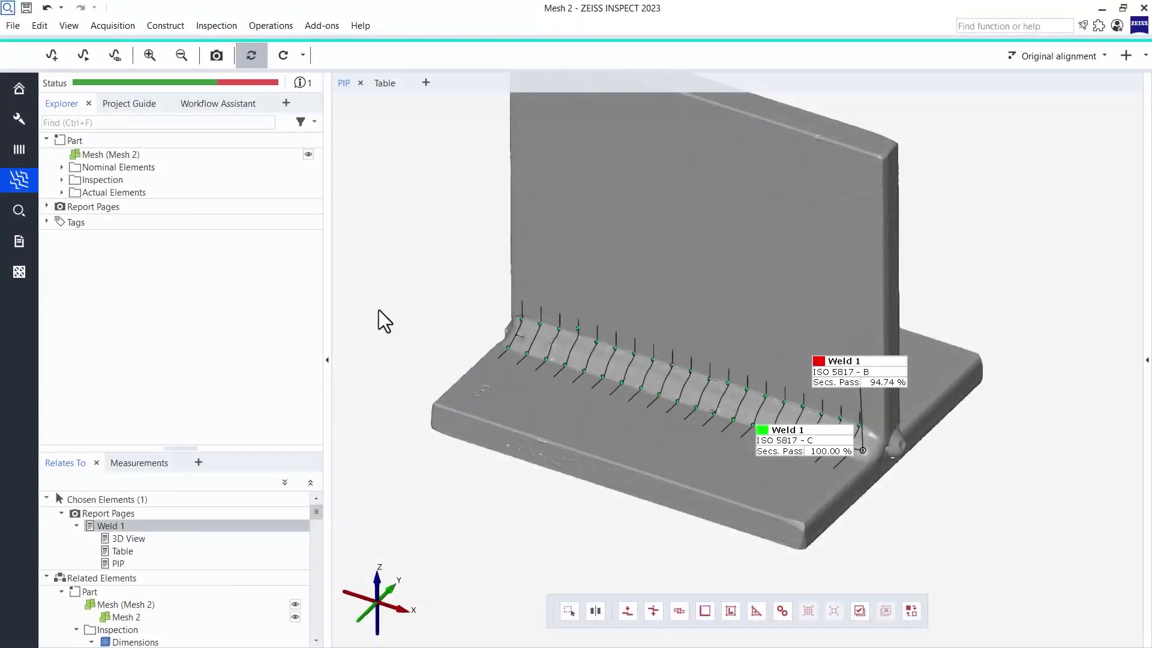
left_click_drag(115, 154, 420, 264)
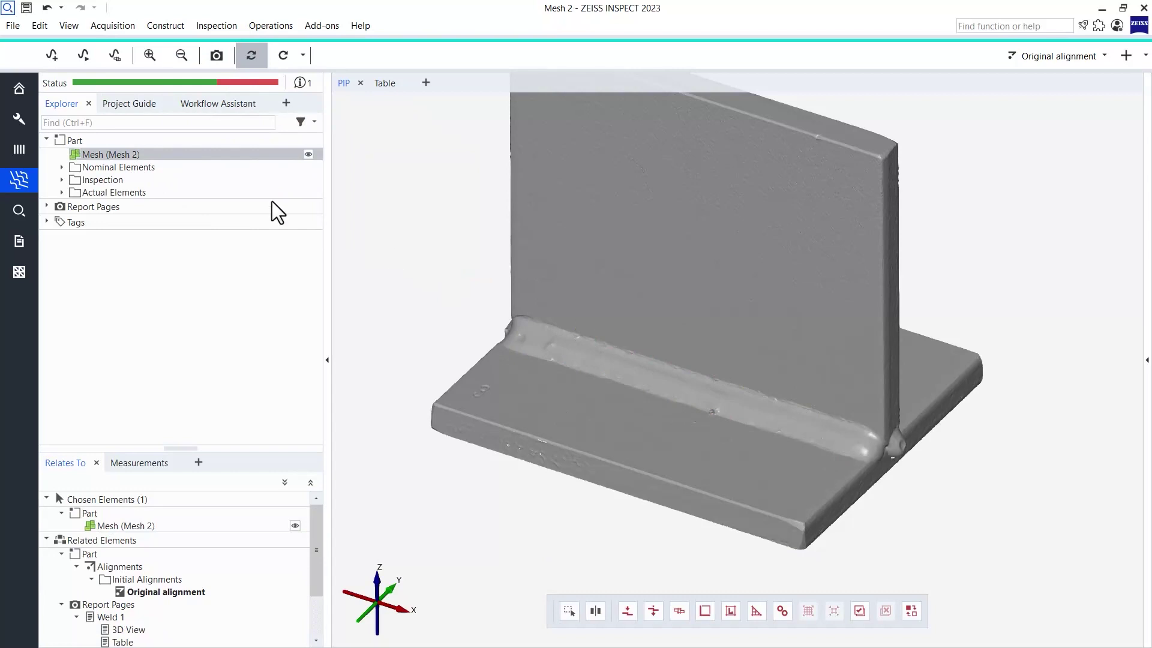
Step: Construct the Weld 2 curve with two points along the seam's right half
left_click(51, 52)
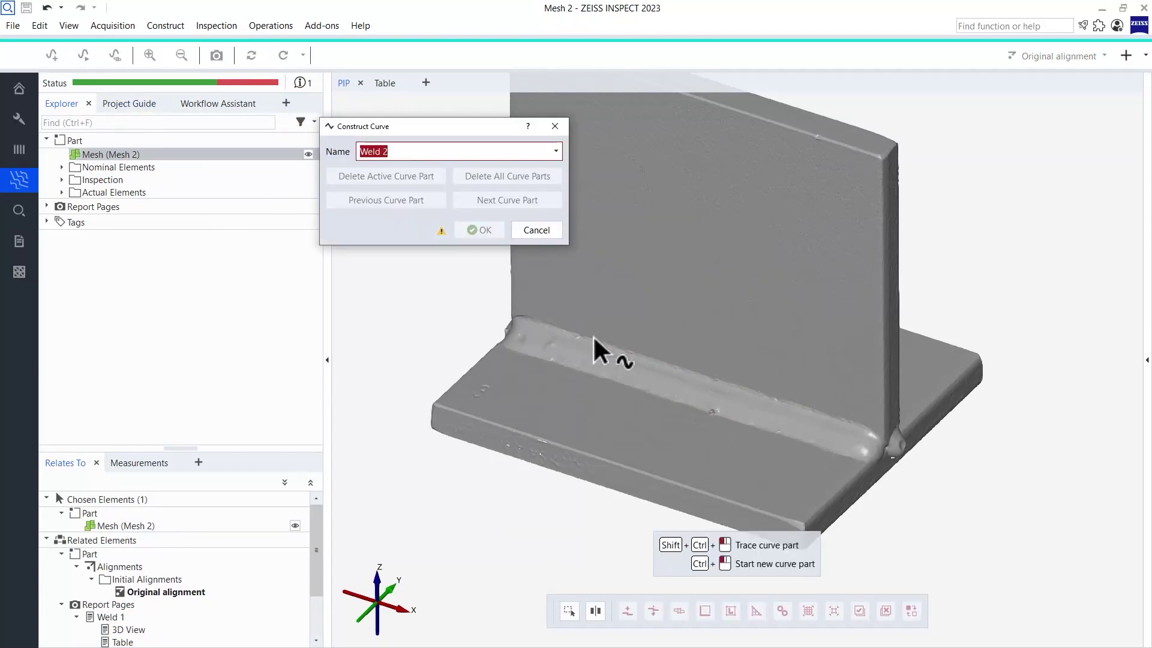
left_click(654, 376)
left_click(863, 443)
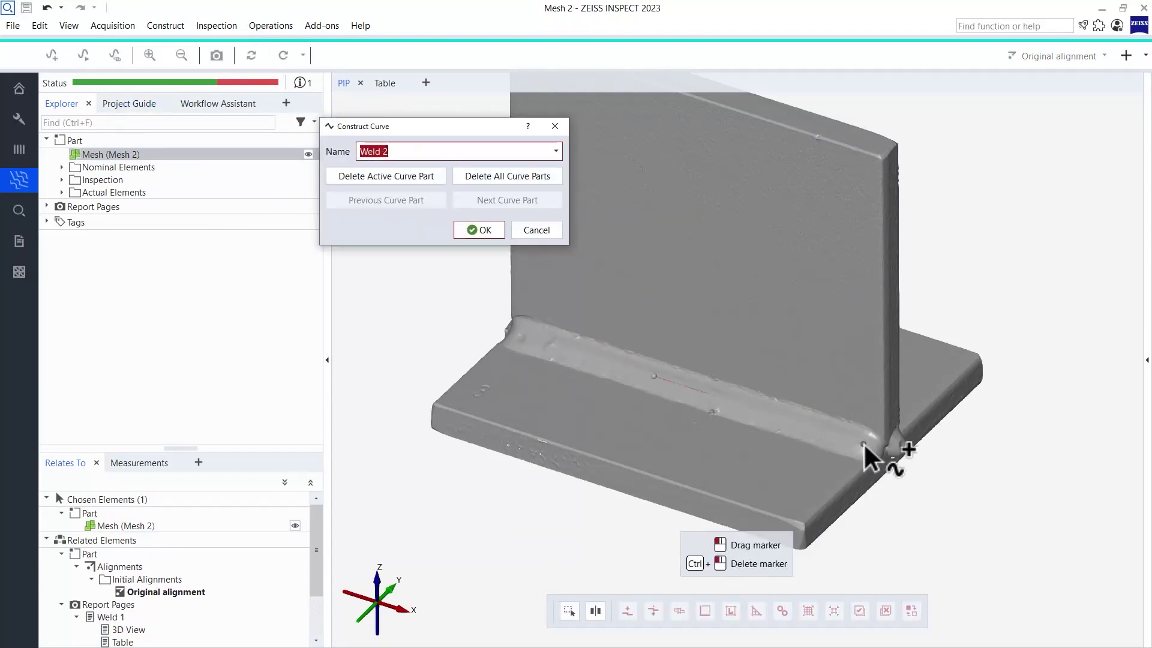
left_click(495, 231)
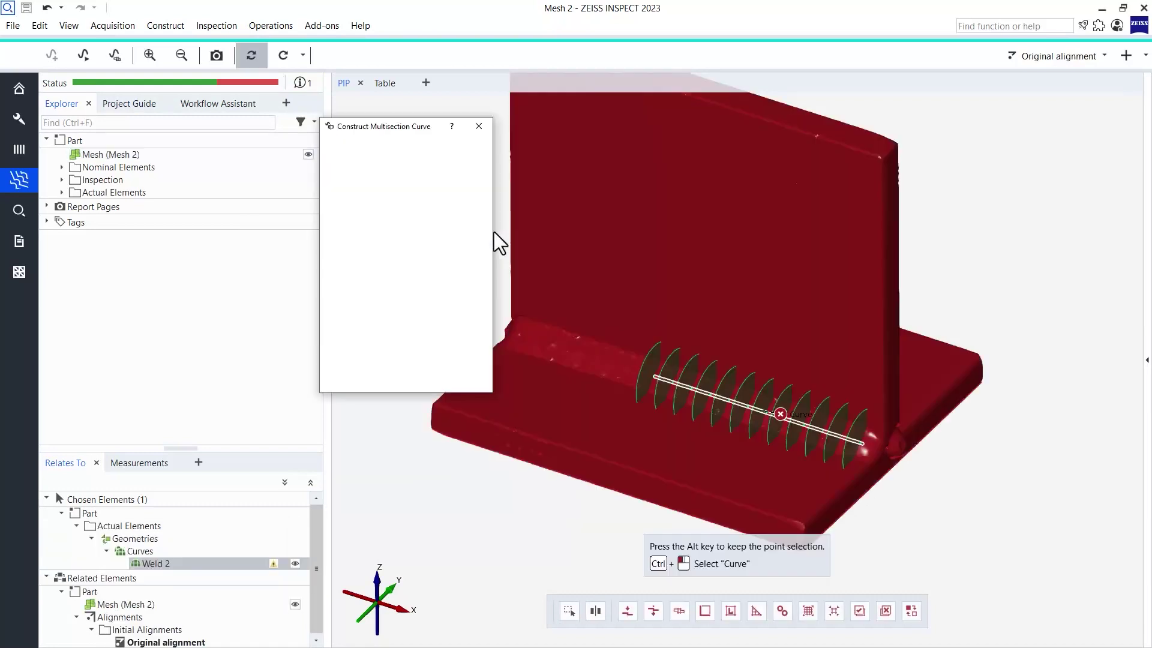
Step: Create the Weld 2 sections with an 8 mm radius and expand the Tags list
double_click(475, 264)
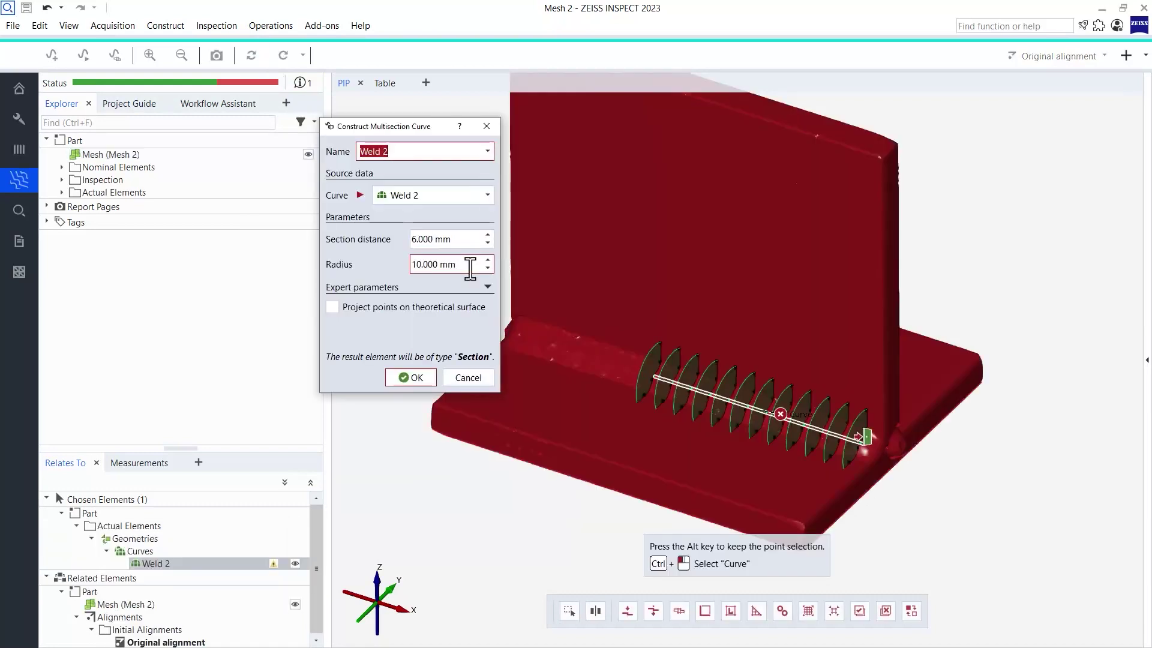
type("8.000")
left_click(411, 378)
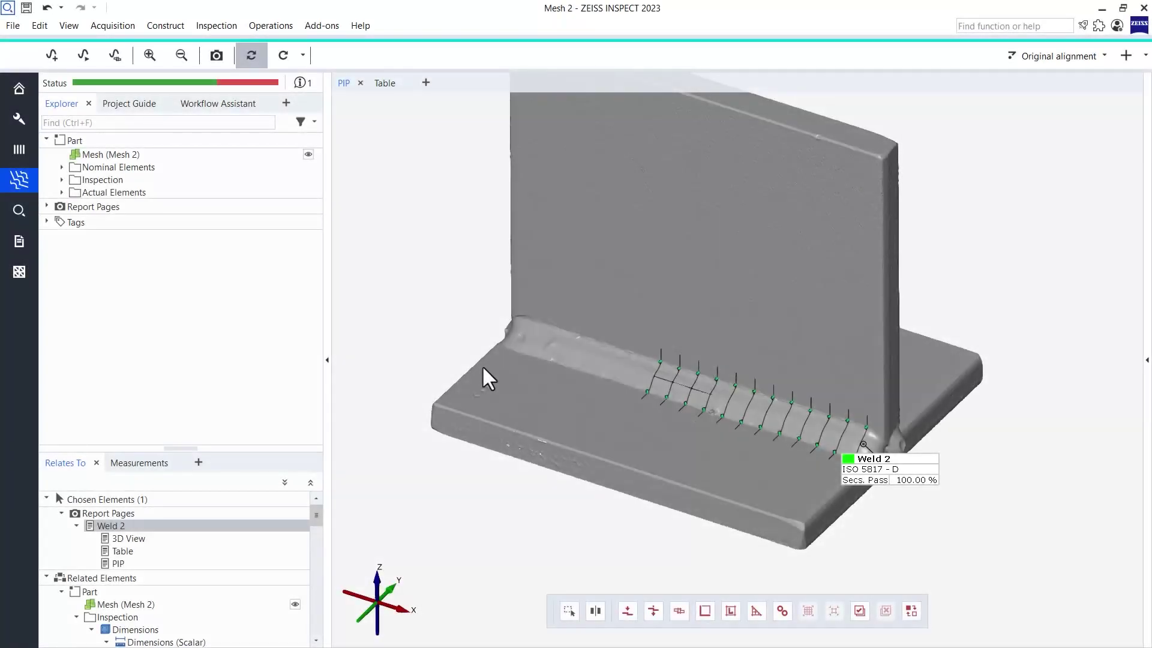
left_click(47, 222)
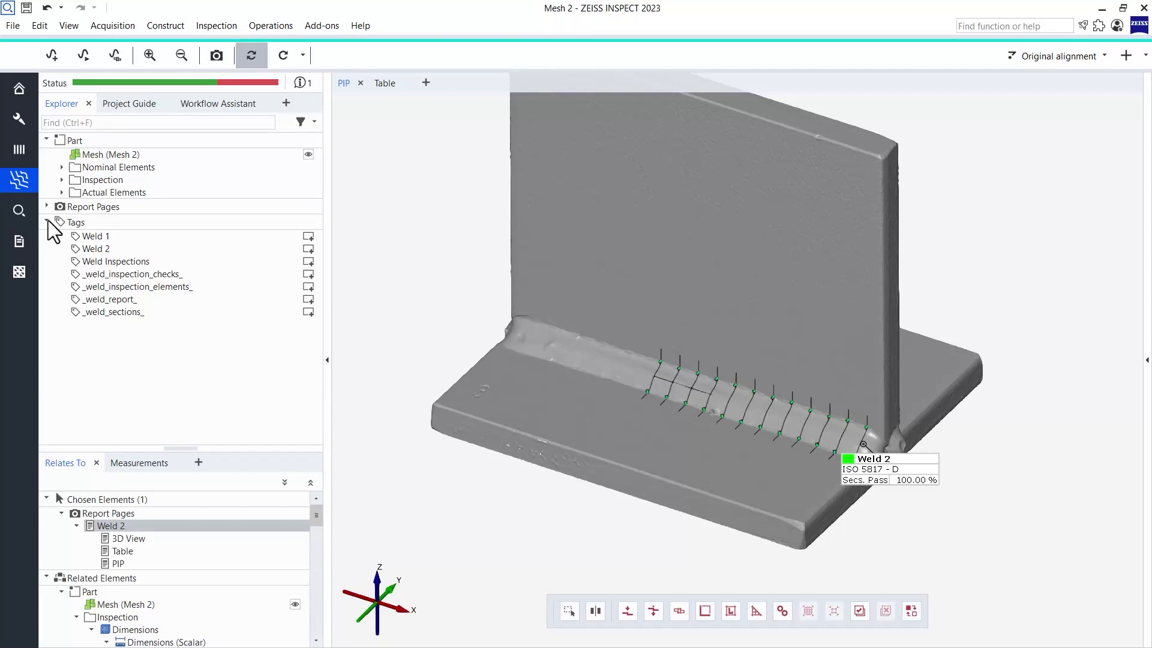
Step: Restore the Weld 1 tag's scene, add Weld 2 to the selection, and zoom in
left_click(124, 235)
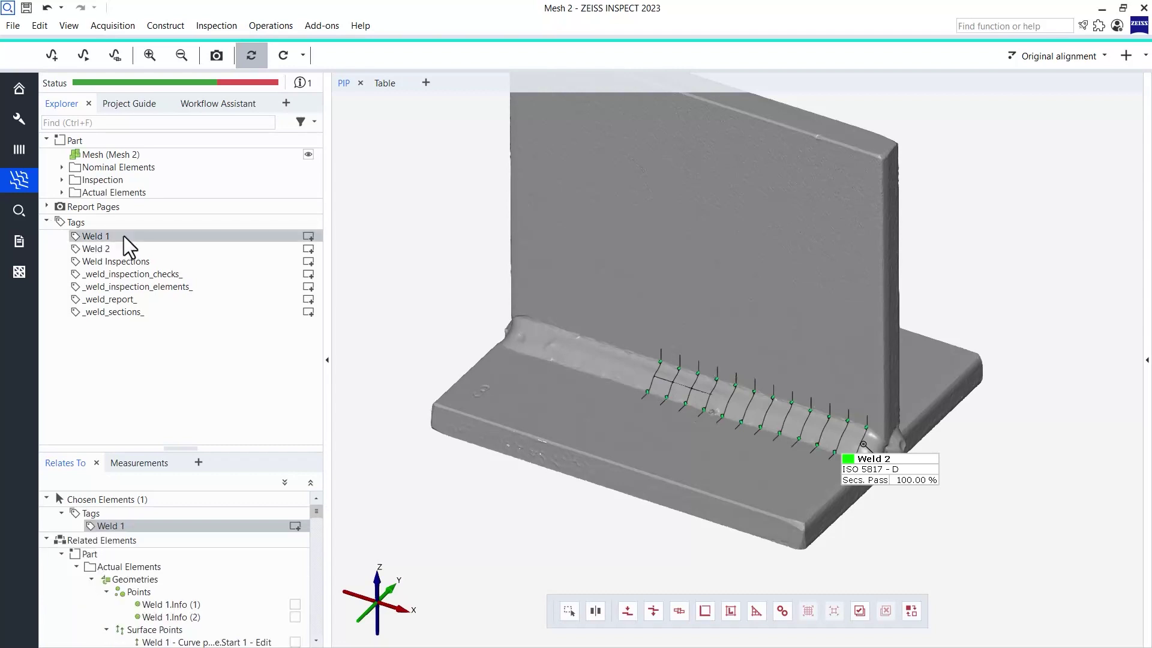
left_click(126, 250)
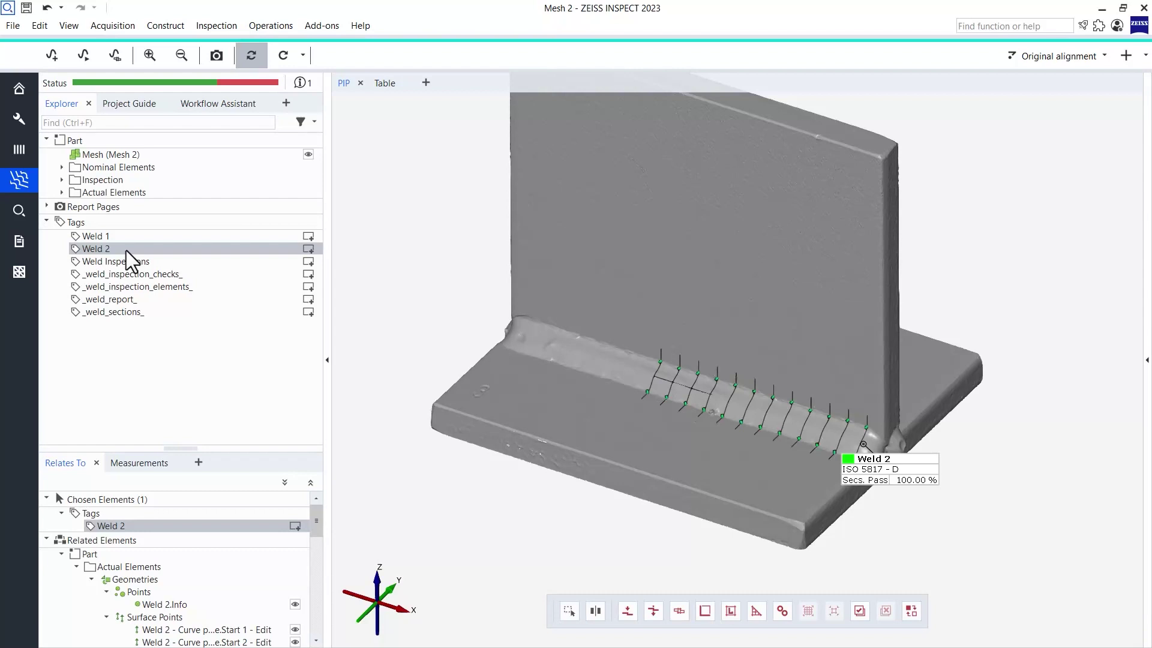
mouse_move(129, 237)
left_mouse_down()
mouse_move(432, 272)
mouse_move(228, 241)
mouse_move(133, 251)
left_mouse_up()
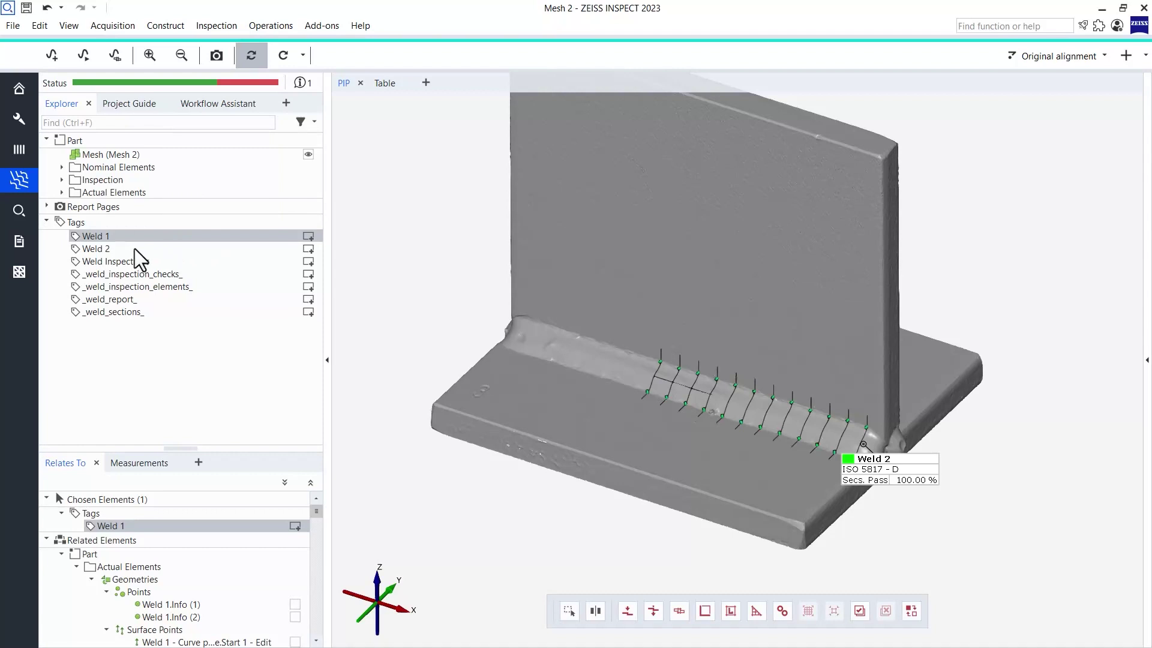
left_click(135, 248, "ctrl")
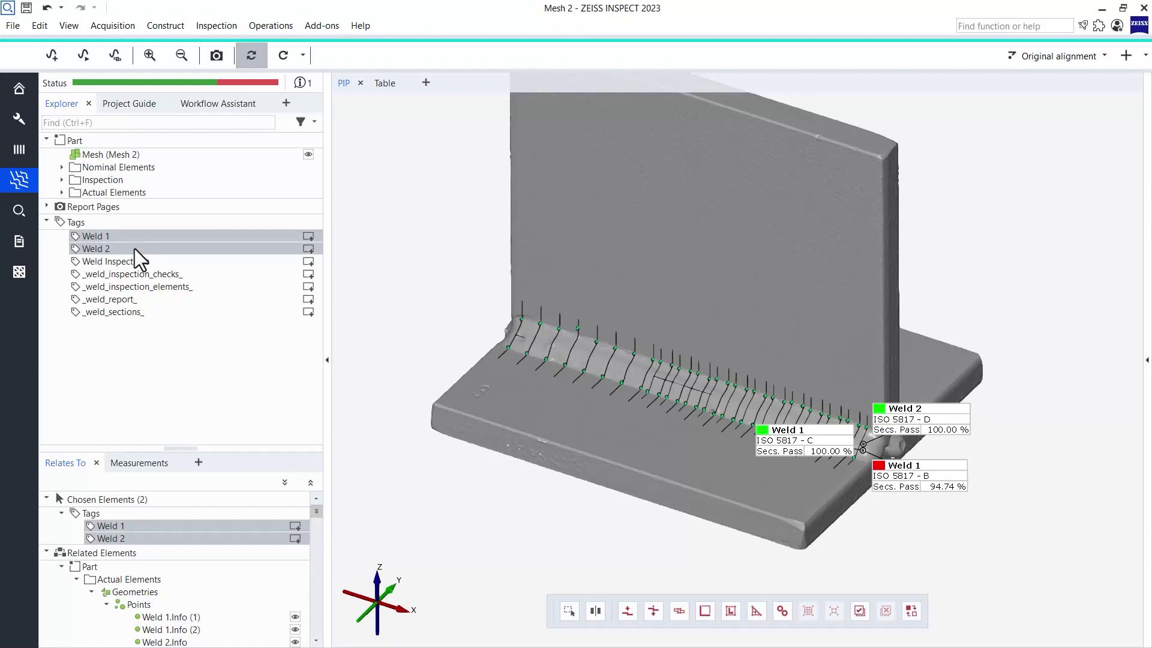
scroll(912, 528, "up", 3)
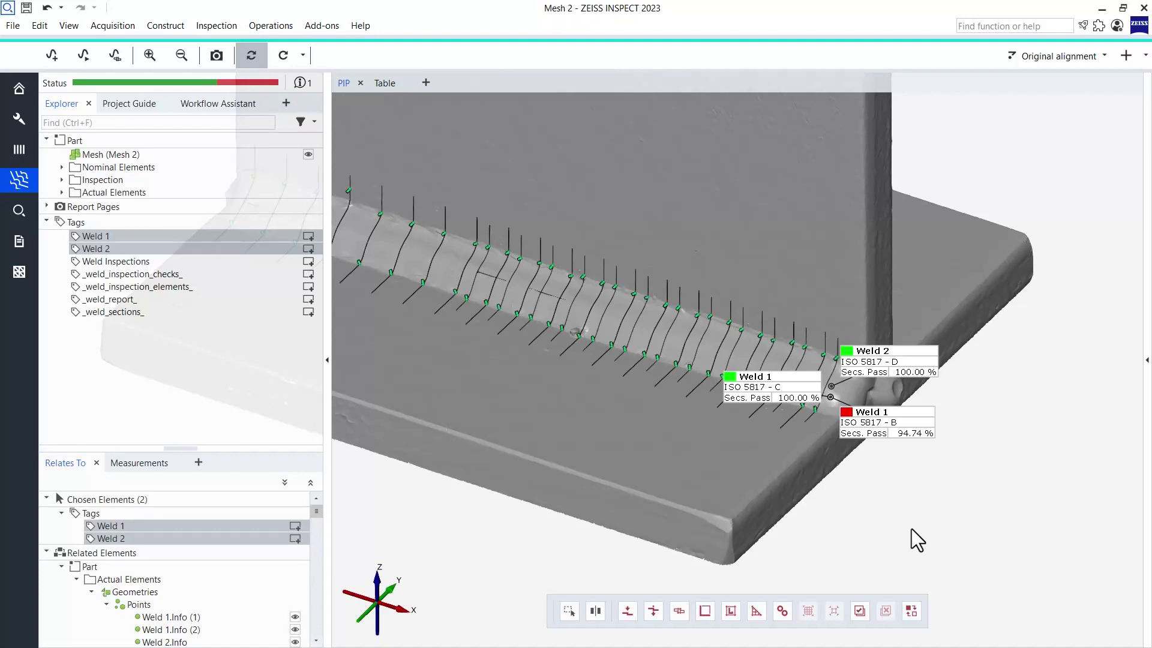
Step: Open the weld results table with the Weld Inspection Overview template
left_click(387, 83)
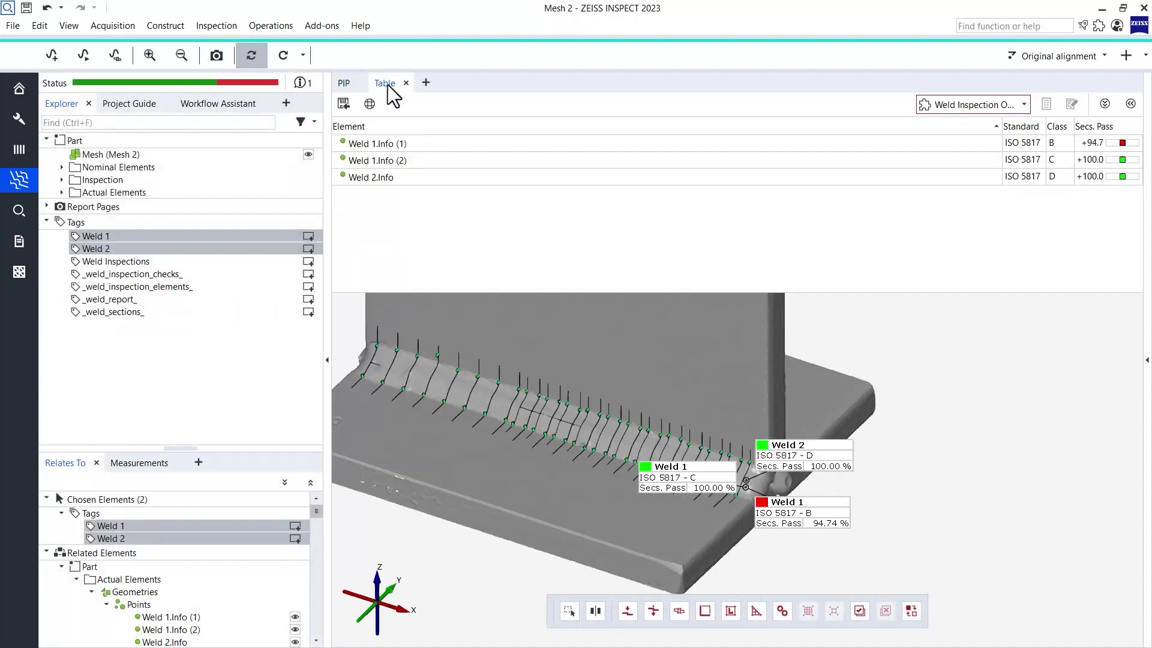
left_click(1021, 105)
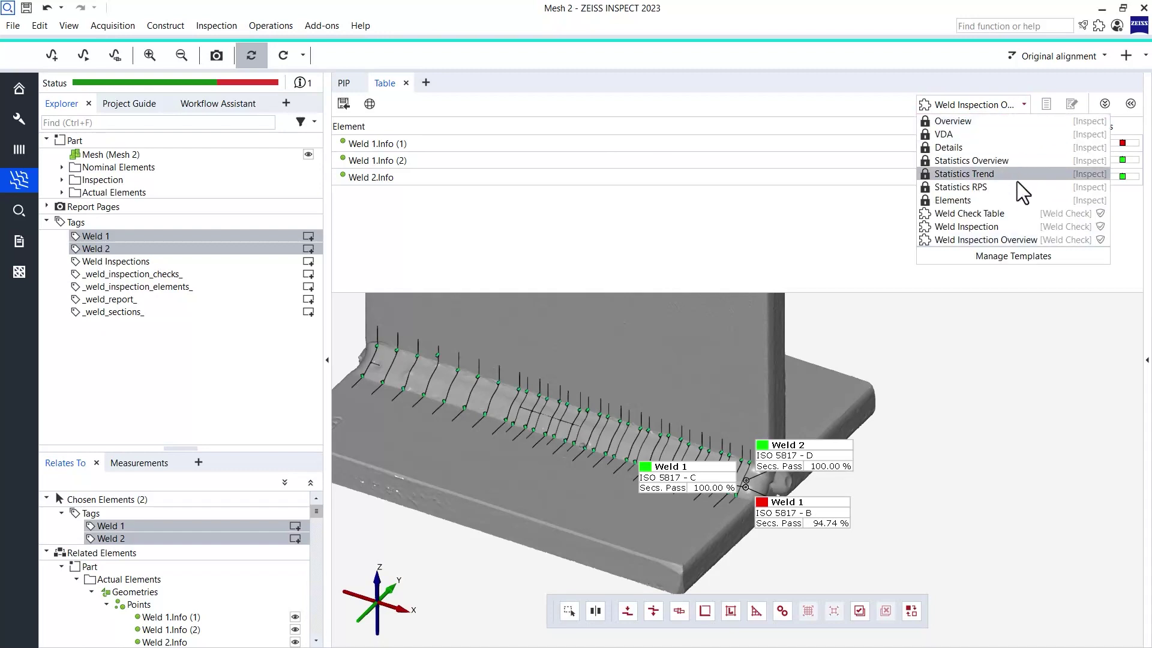
left_click(747, 208)
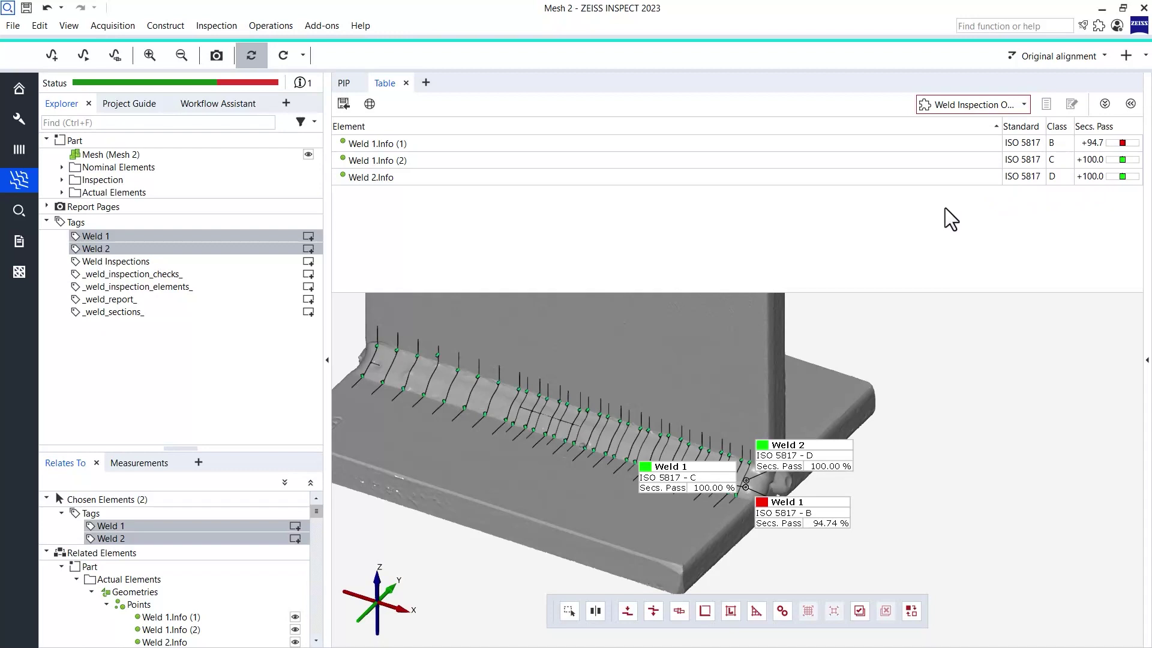
Step: Select each of the three result rows, then show Weld 2.Info in Element Front View
left_click(830, 179)
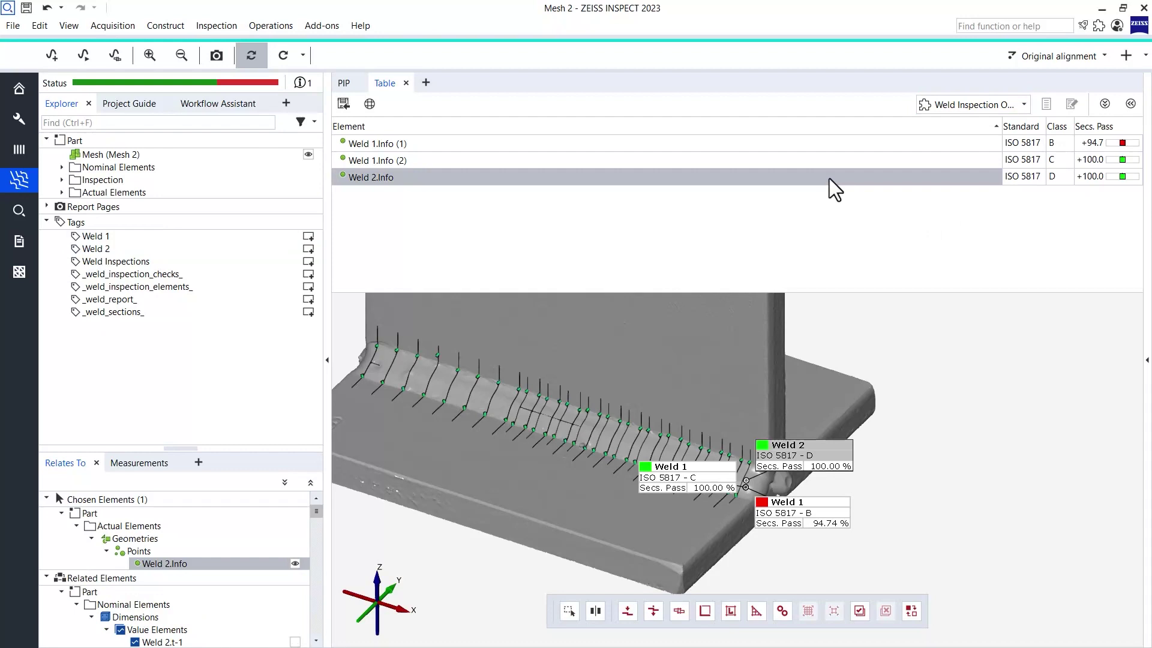
left_click(826, 160)
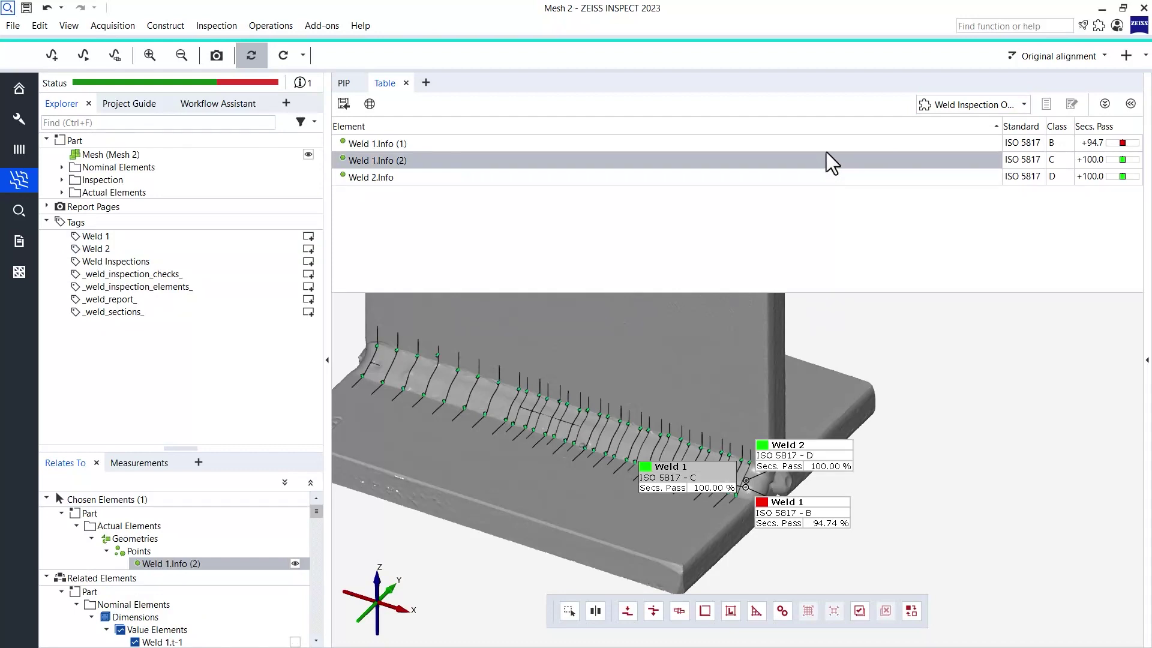
left_click(826, 143)
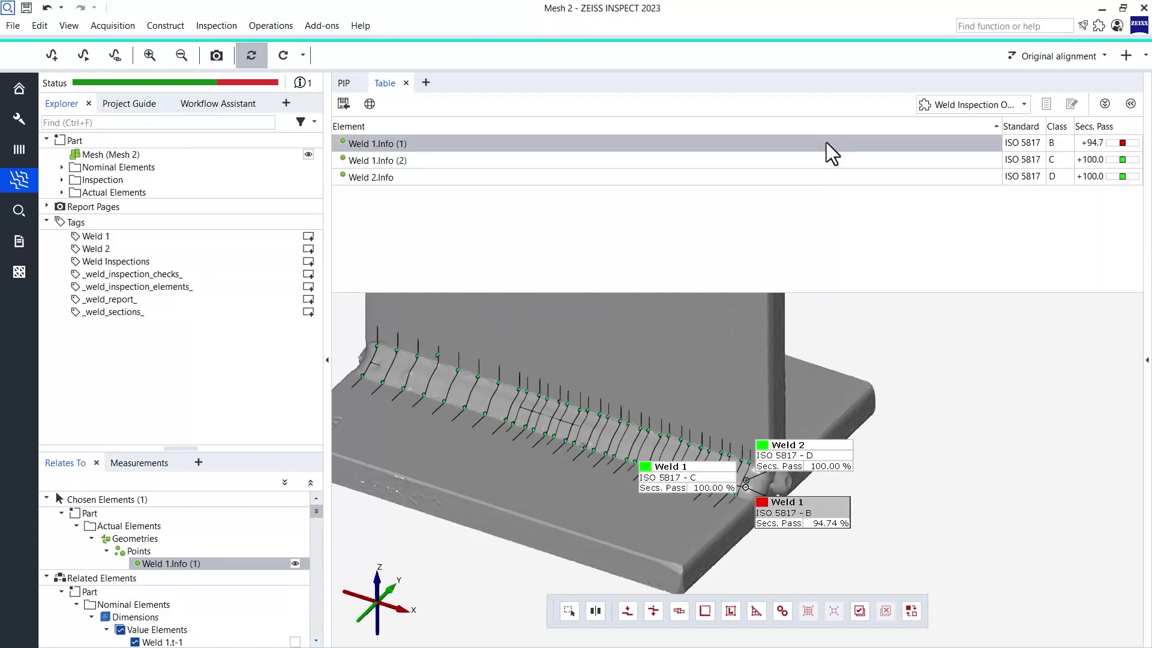
right_click(804, 178)
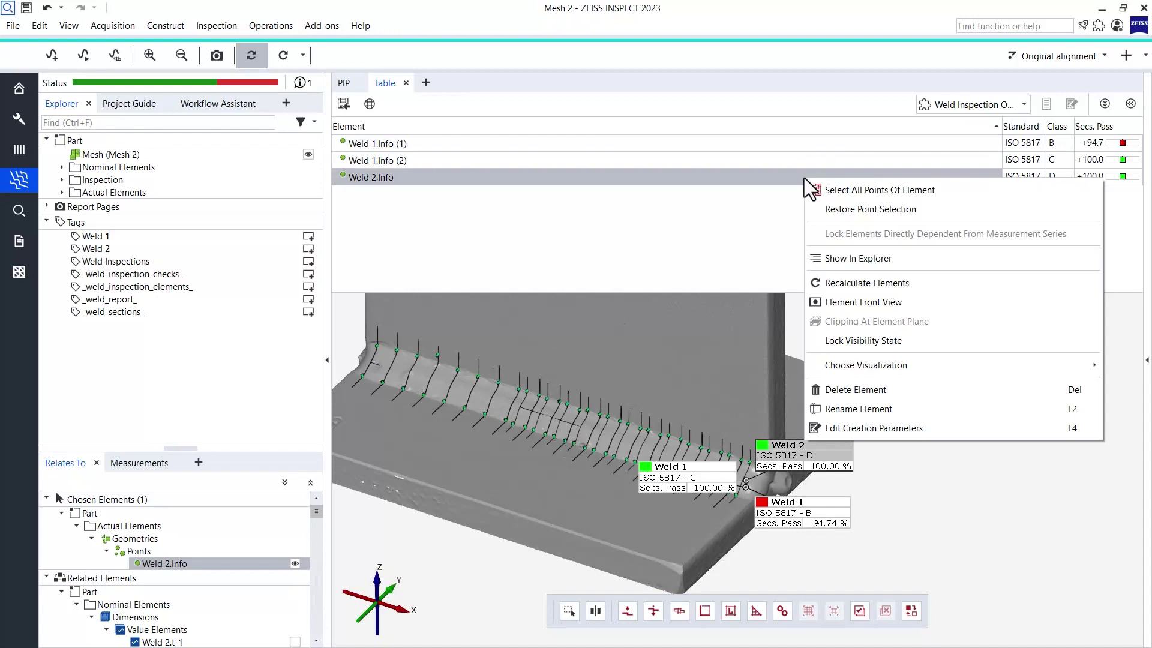
left_click(907, 301)
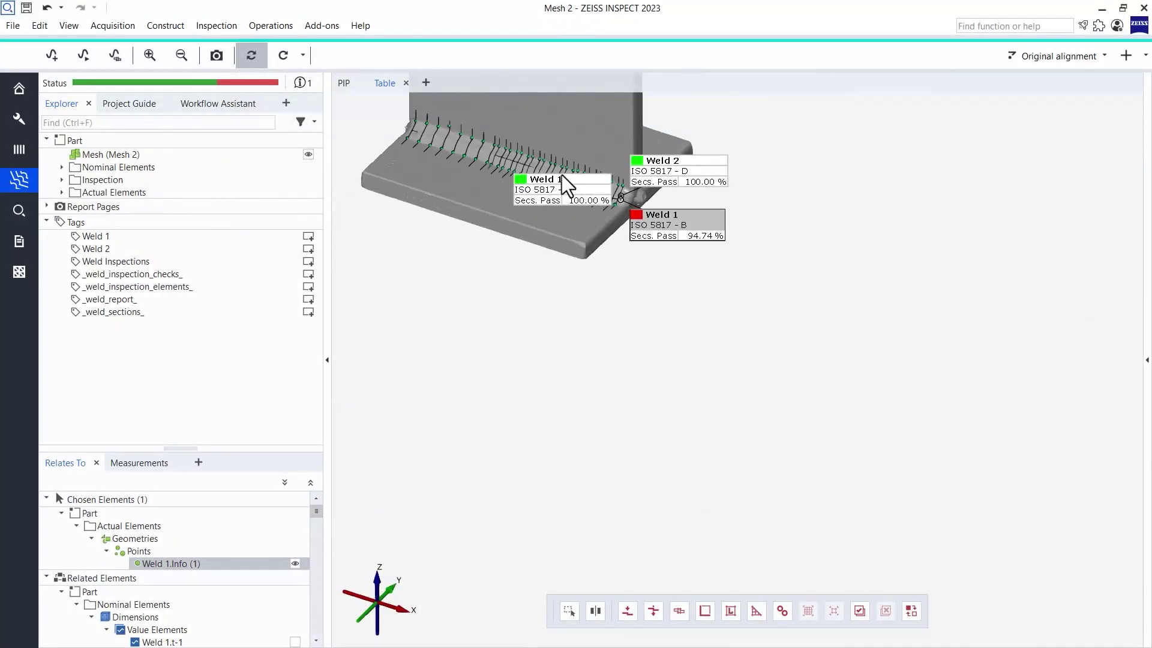
Step: Re-centre the T-joint and expand Report Pages to preview the Weld 2 A4 Weld Check page
right_click_drag(715, 345, 723, 377)
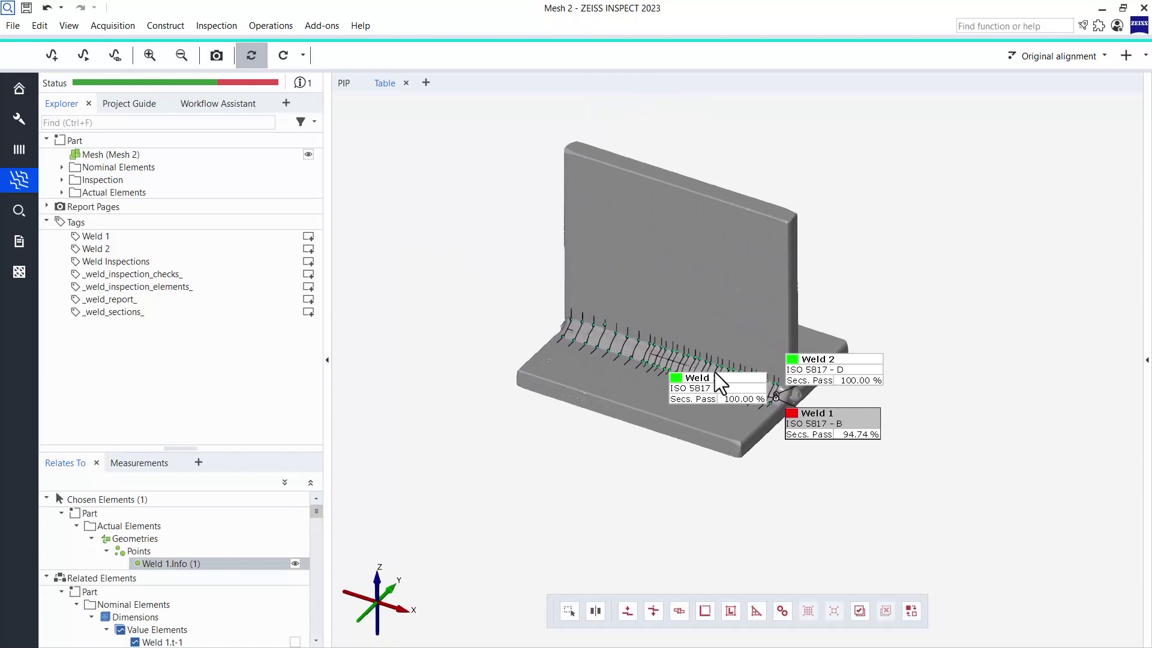
left_click(46, 206)
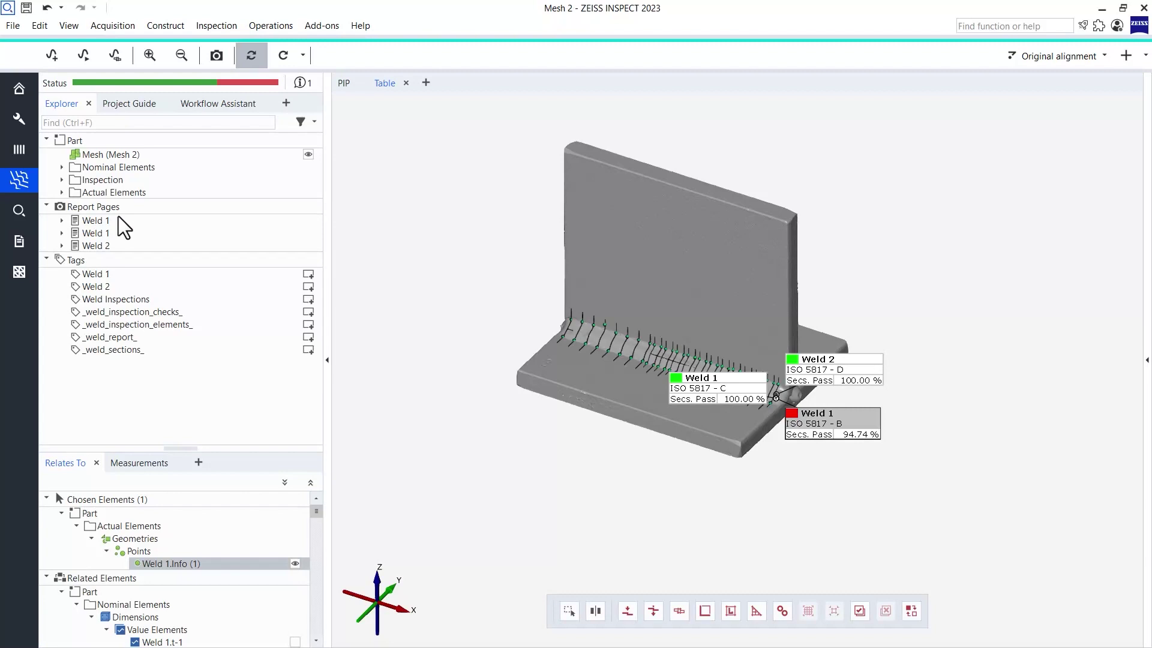
mouse_move(114, 247)
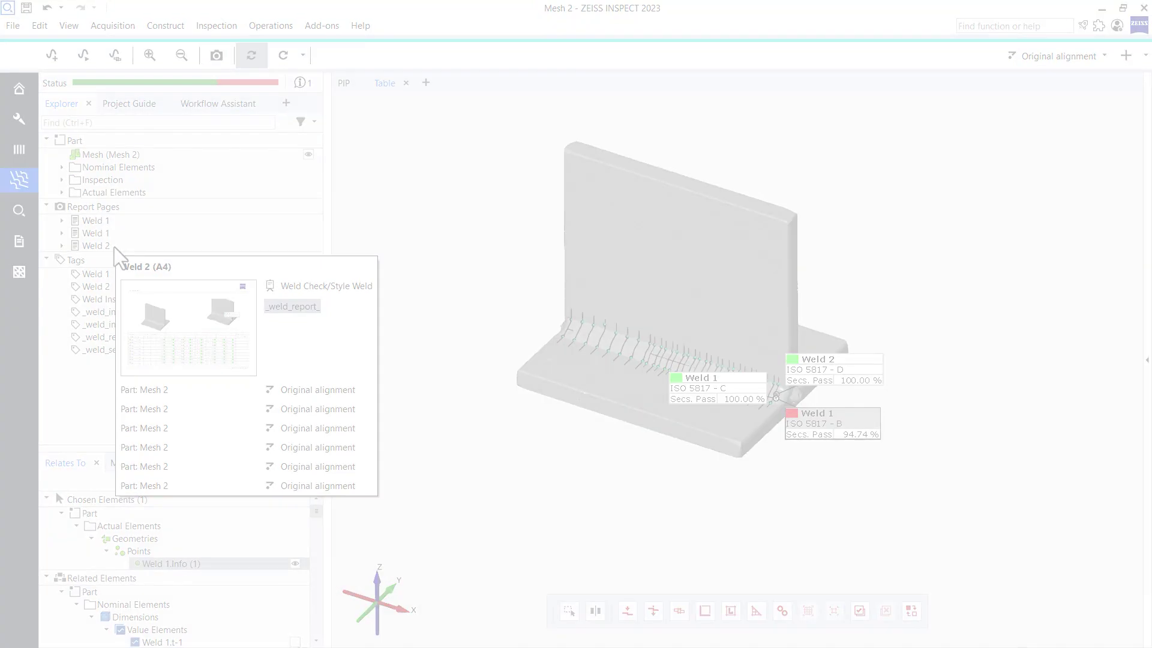
Step: Start the Screen Presentation from the beginning on the first Weld 1 report page
left_click(111, 221)
right_click(111, 221)
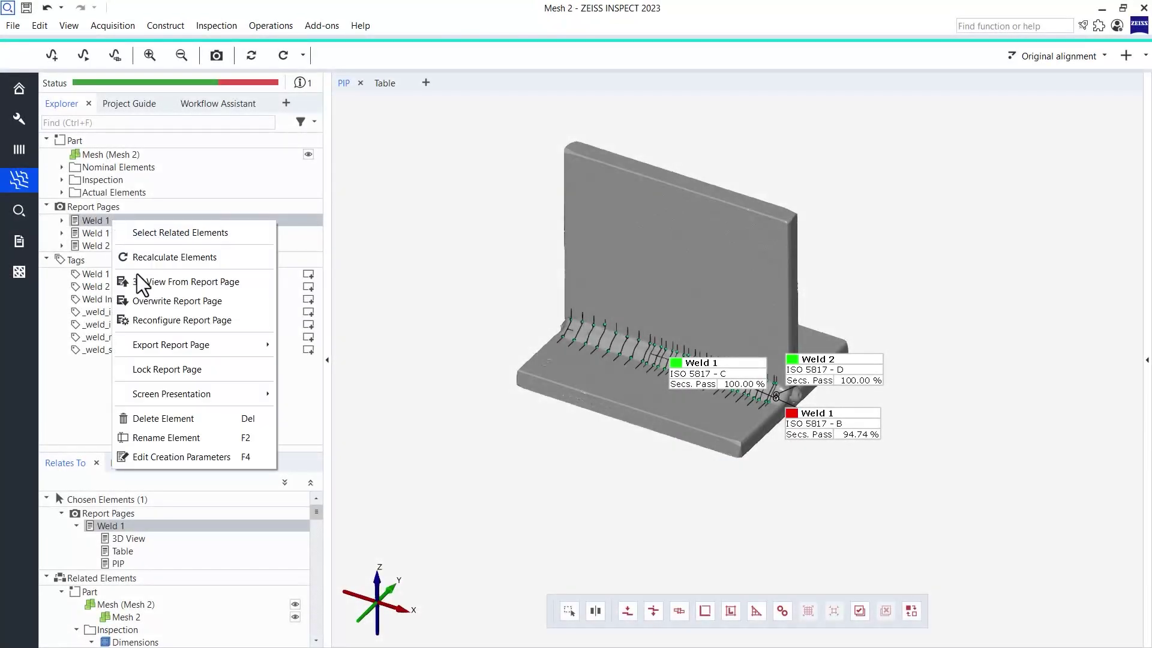
mouse_move(247, 393)
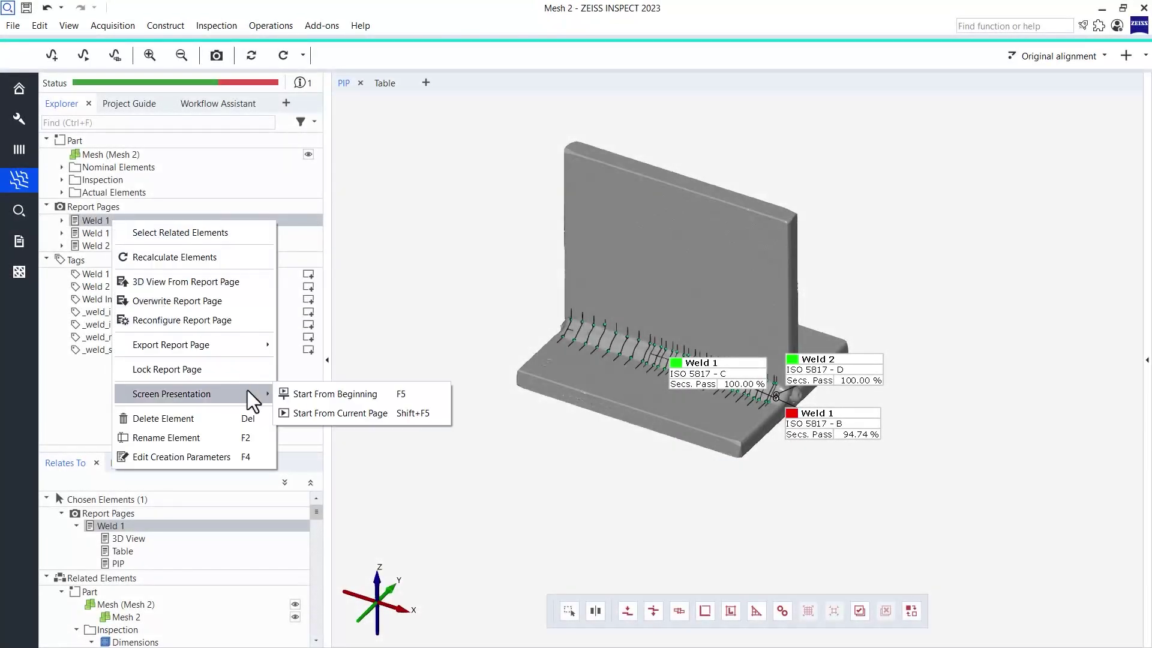
left_click(383, 394)
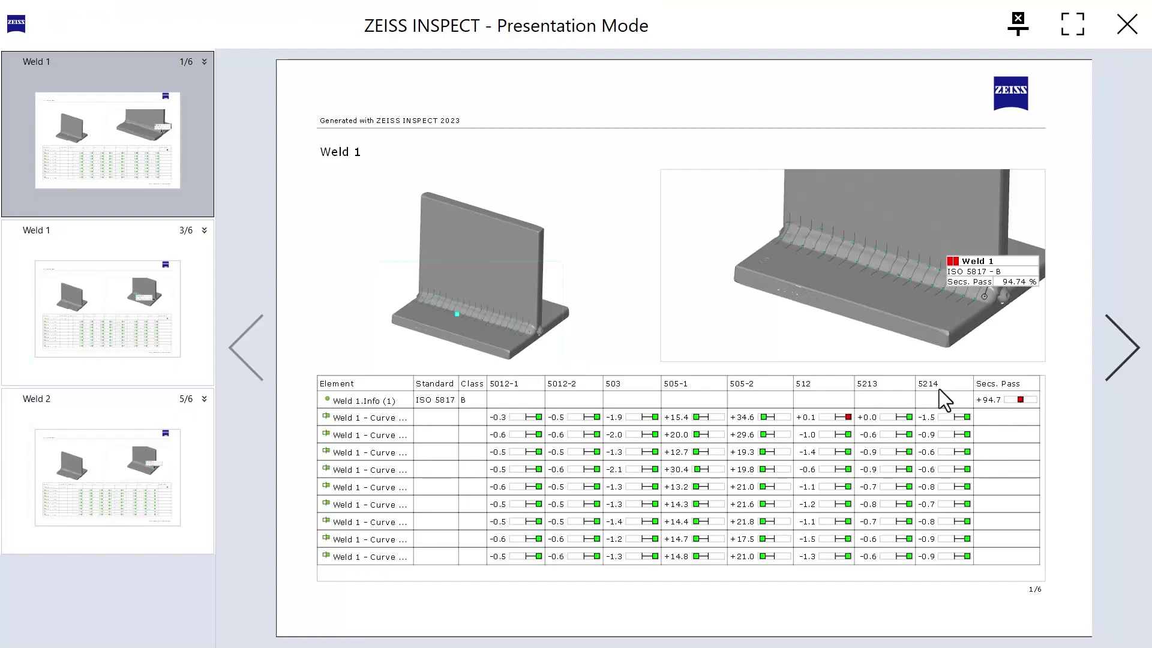
Step: Page forward through all six report pages, then back to page 1
left_click(1125, 349)
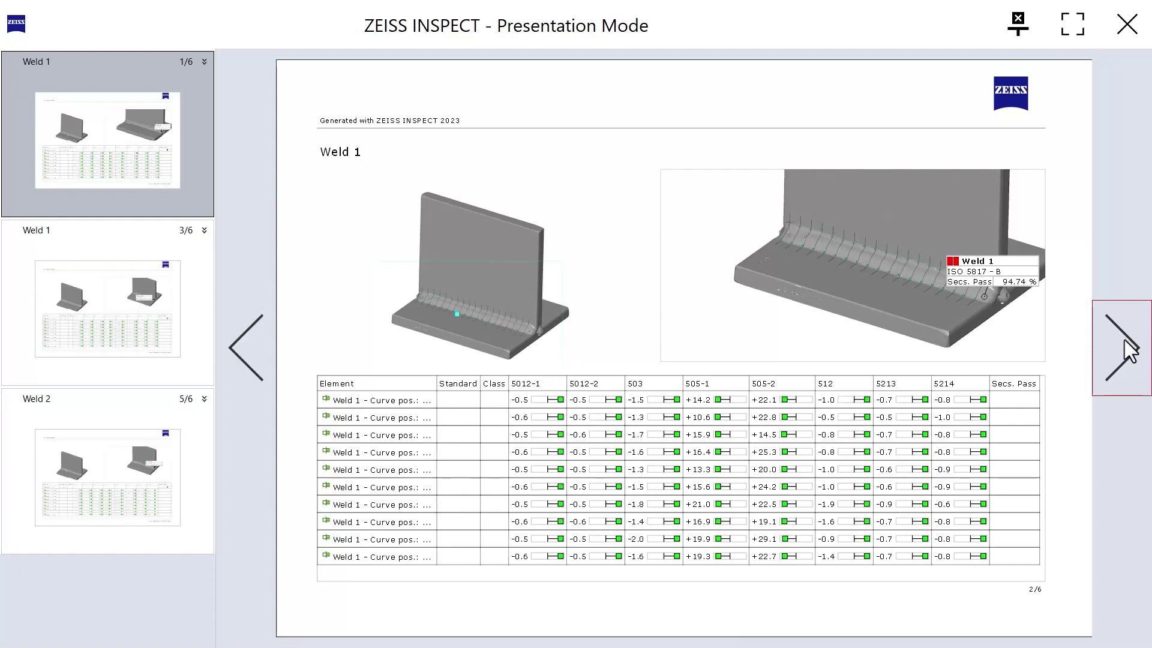
left_click(1126, 350)
left_click(1126, 351)
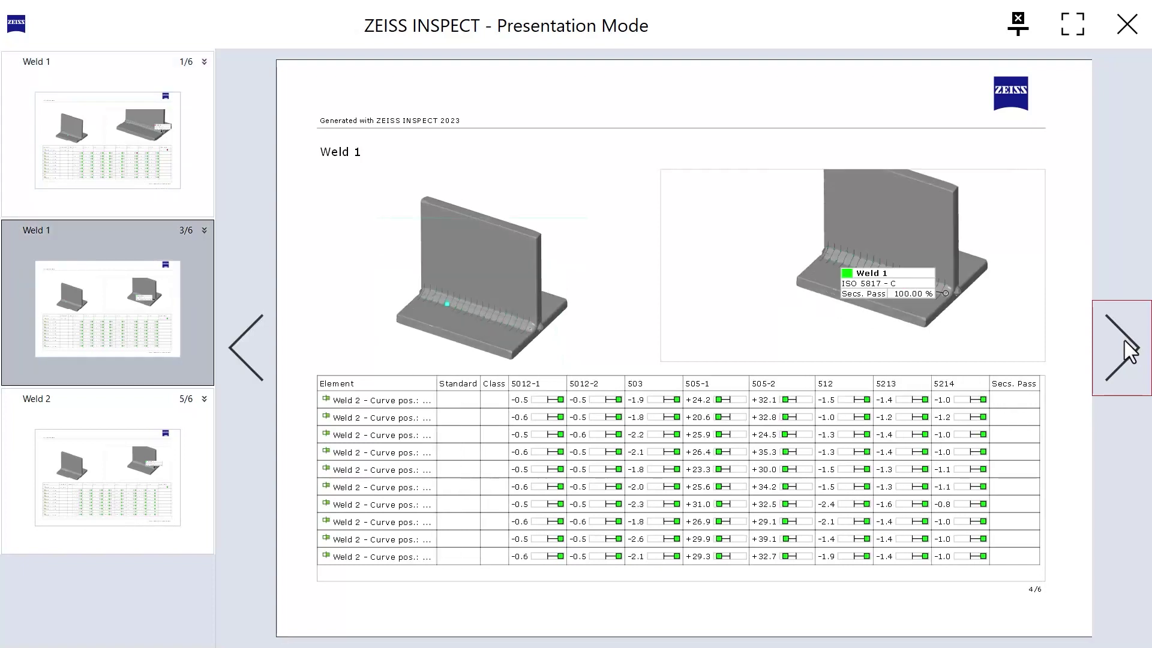
left_click(1131, 351)
left_click(1128, 351)
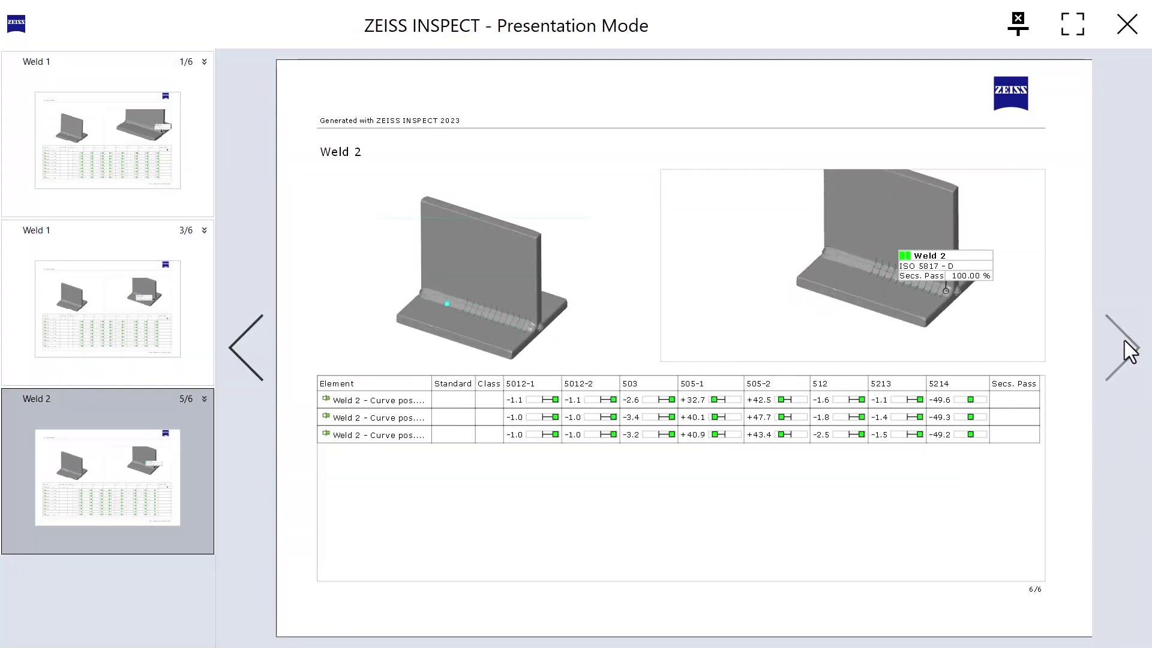
left_click(258, 345)
left_click(258, 346)
left_click(258, 345)
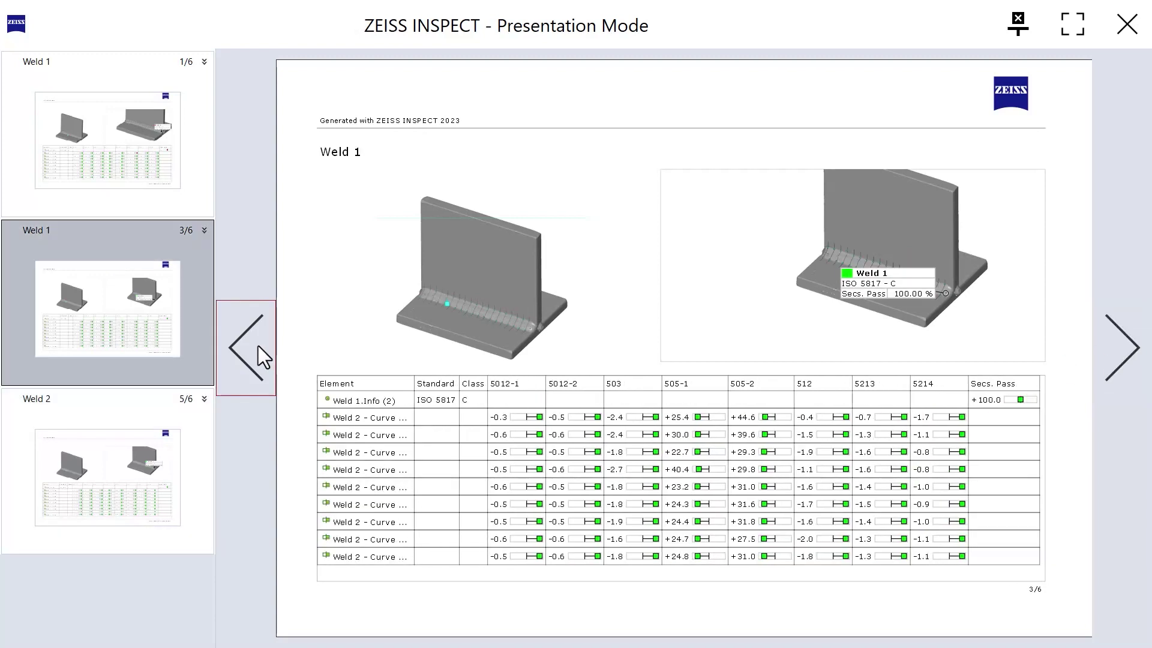
left_click(258, 345)
left_click(258, 346)
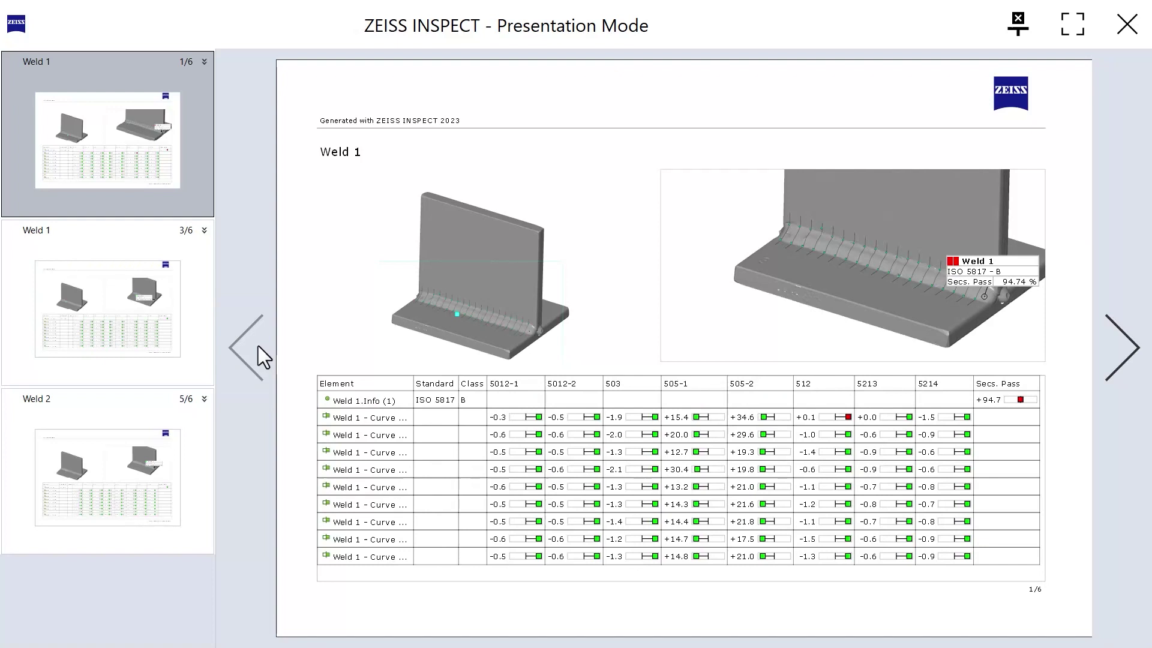